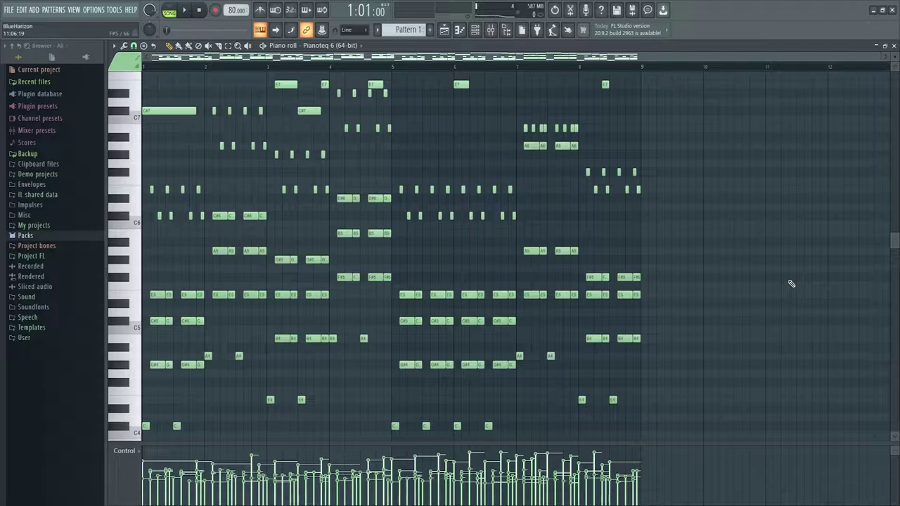
Play the piano roll pattern through to its end with the effects on mixer track Insert 1 bypassed.
click(501, 31)
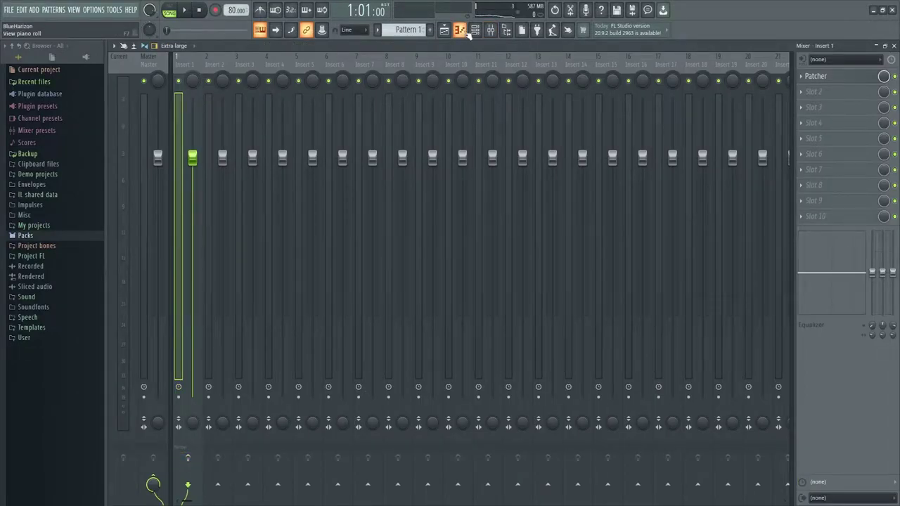
click(459, 31)
key(space)
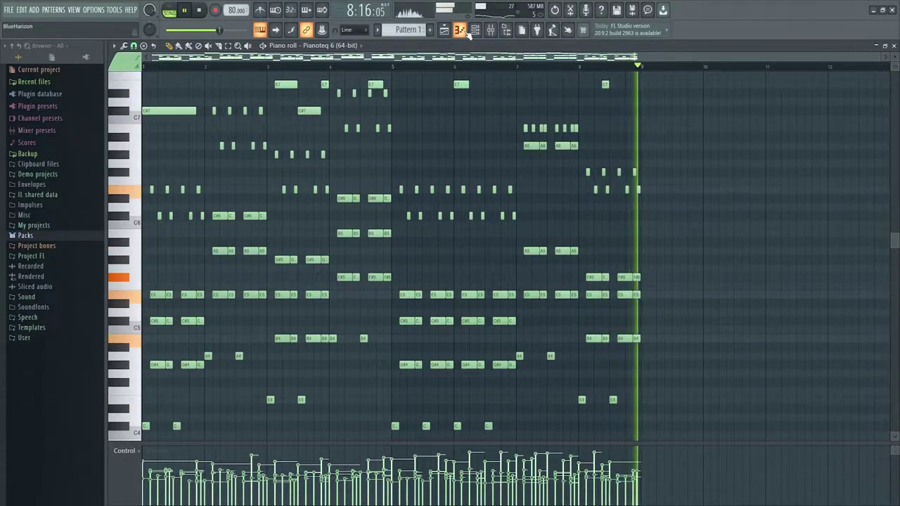
key(space)
Enable the effects on mixer track Insert 1 and play the piano roll pattern through them.
click(492, 31)
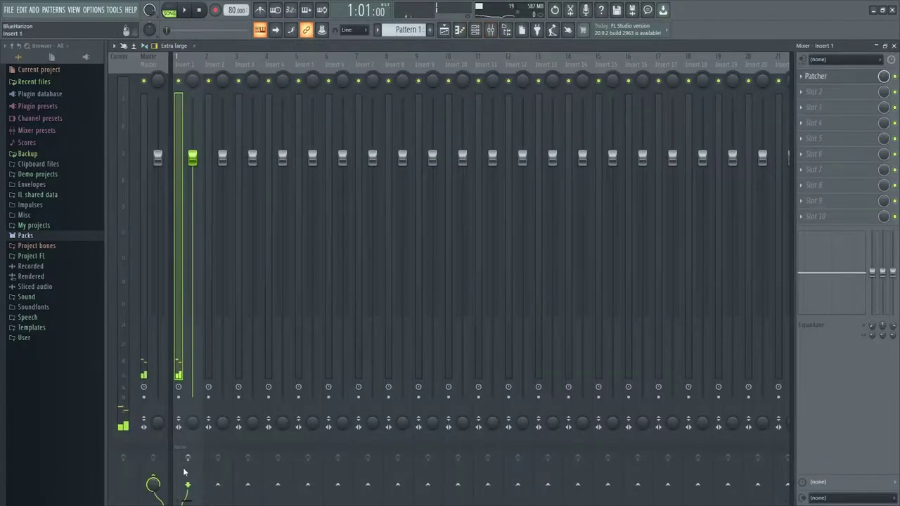
click(459, 30)
key(space)
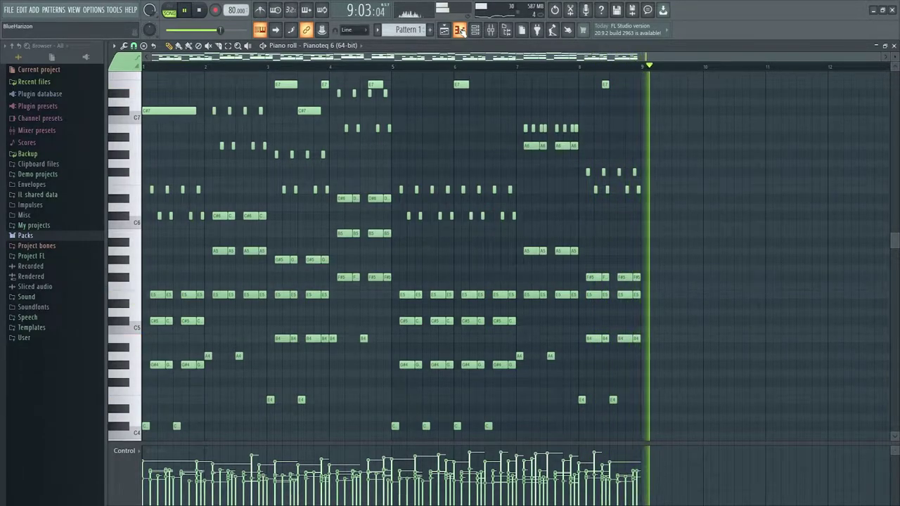
key(space)
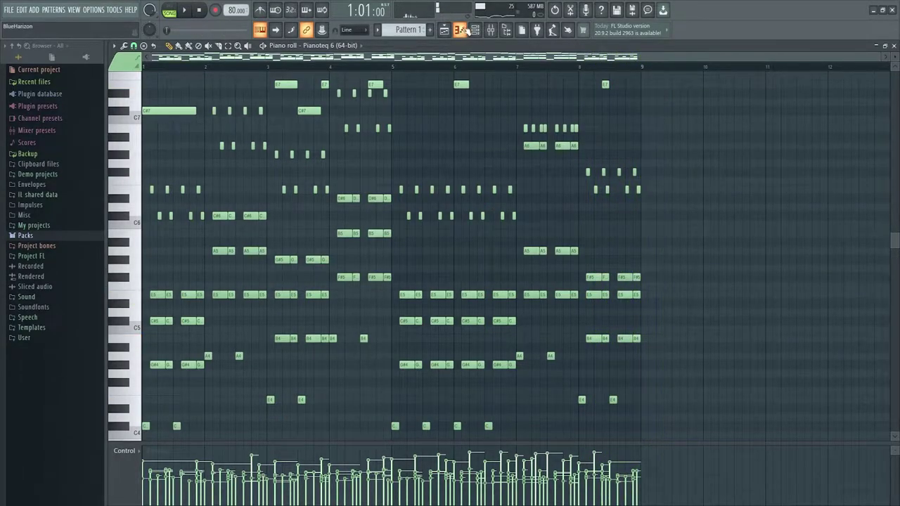
Open the Patcher on Insert 1 and reset it to the Default preset.
click(491, 30)
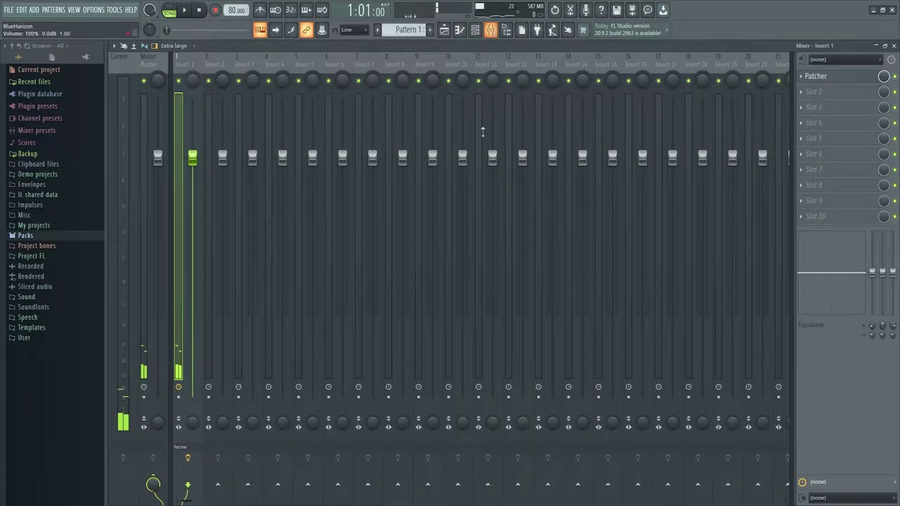
click(187, 456)
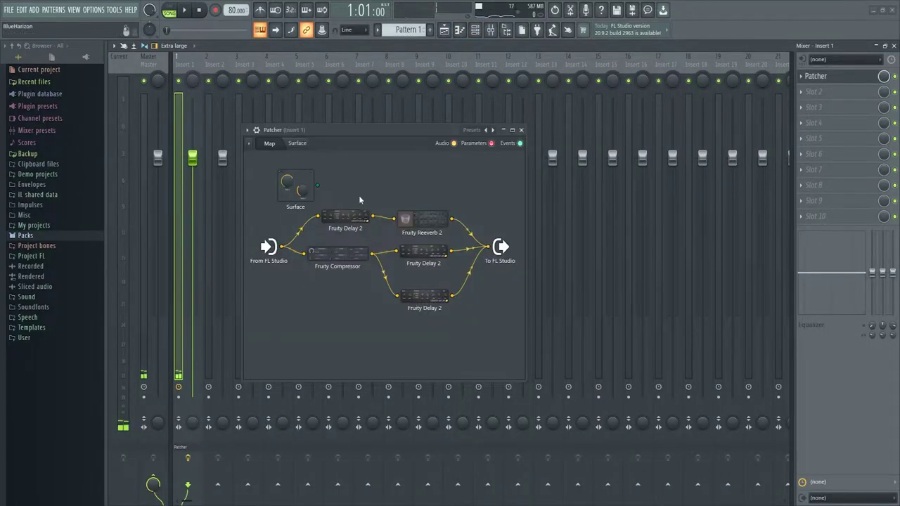
drag(338, 132, 456, 157)
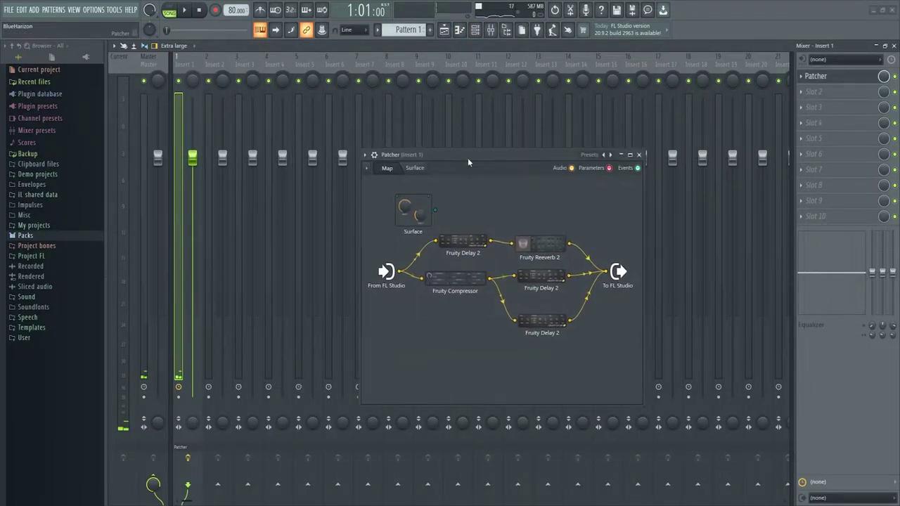
click(587, 156)
click(604, 17)
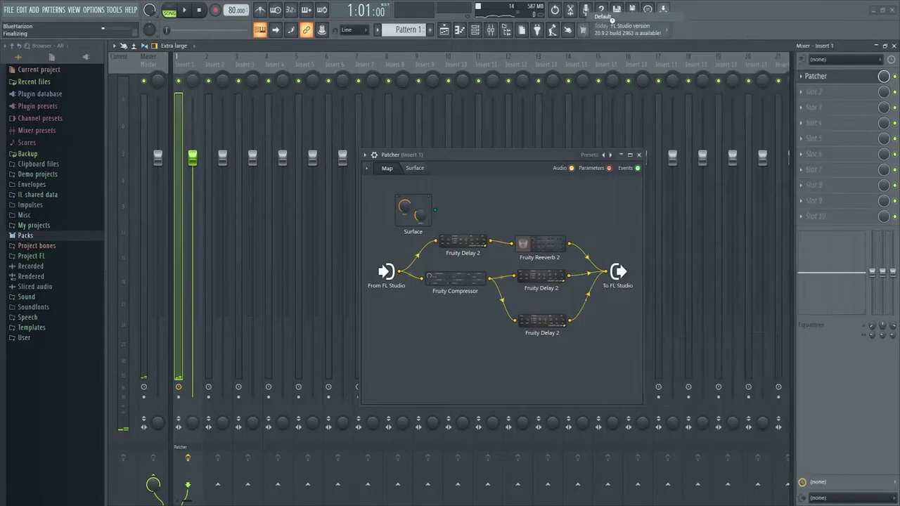
drag(509, 157, 537, 156)
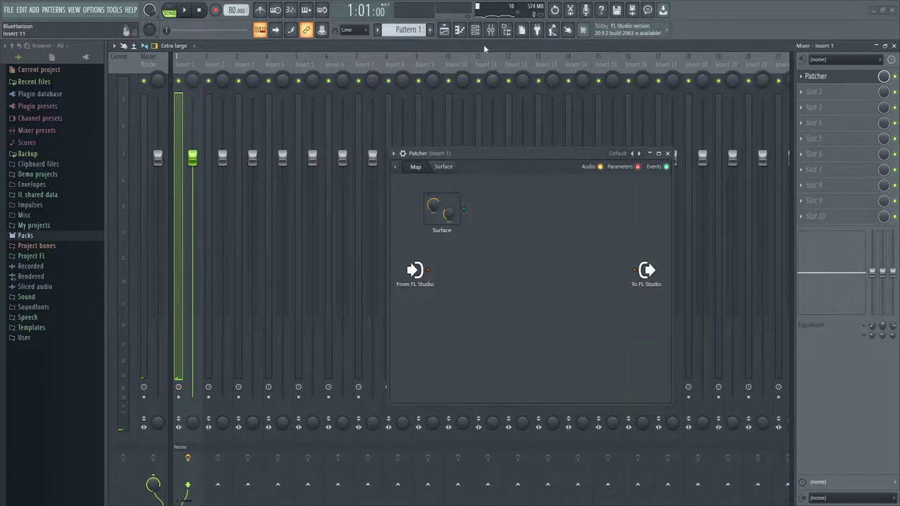
Play the piano roll pattern briefly through the empty Patcher map.
click(459, 29)
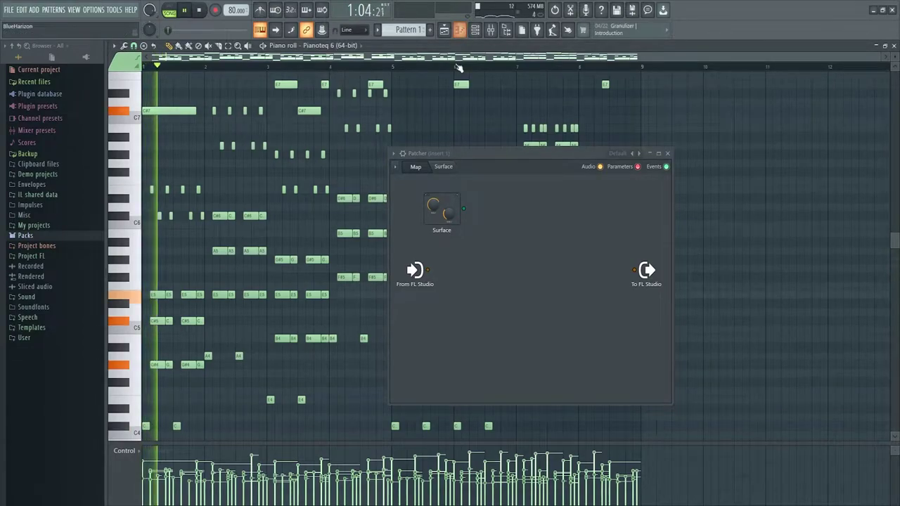
key(space)
click(396, 154)
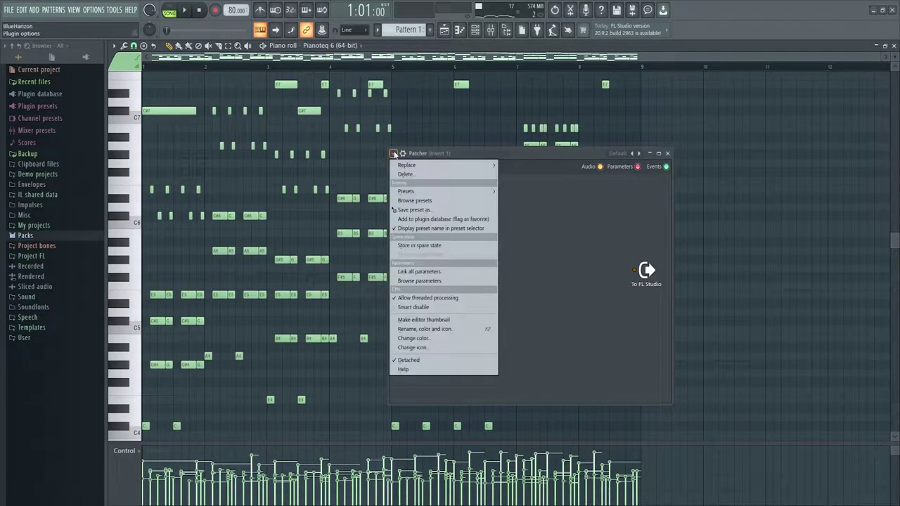
click(396, 153)
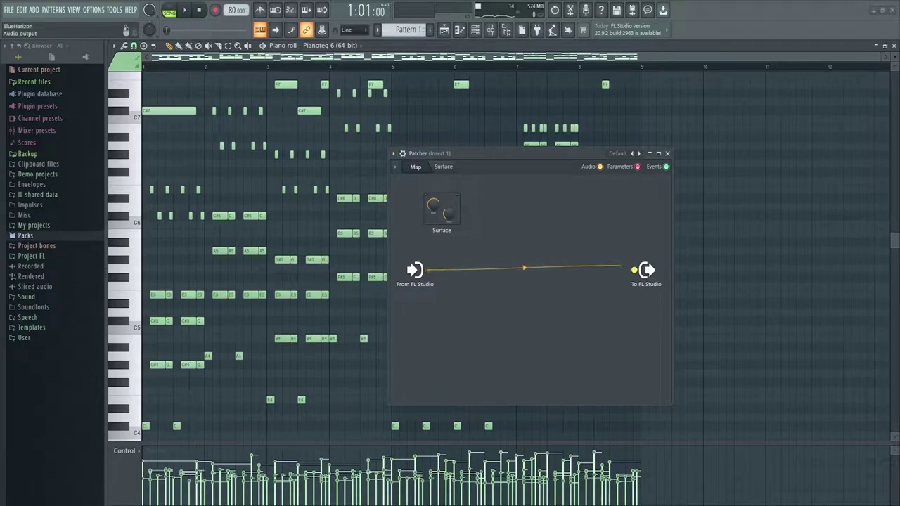
Connect From FL Studio directly to To FL Studio in the Patcher map and play the pattern through it.
key(space)
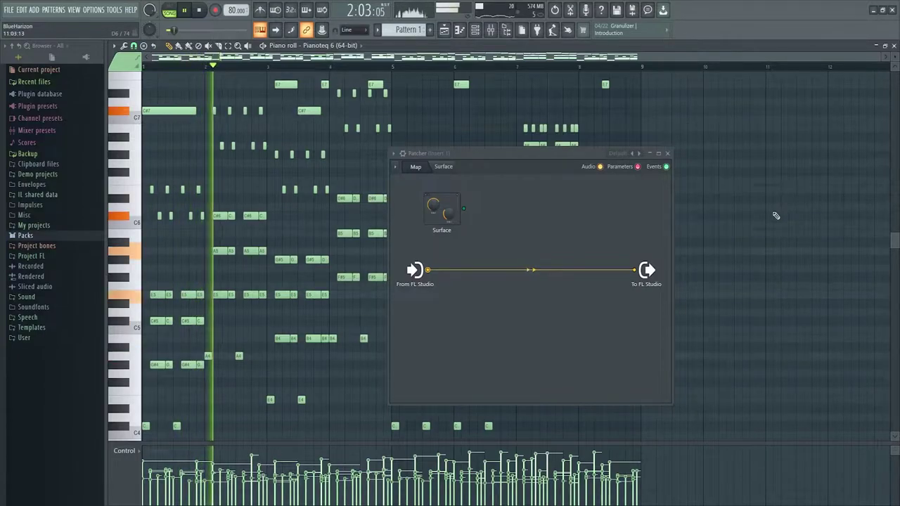
drag(575, 151, 556, 134)
key(space)
Enlarge the Patcher window and remove the direct connection between From FL Studio and To FL Studio.
drag(649, 386, 775, 435)
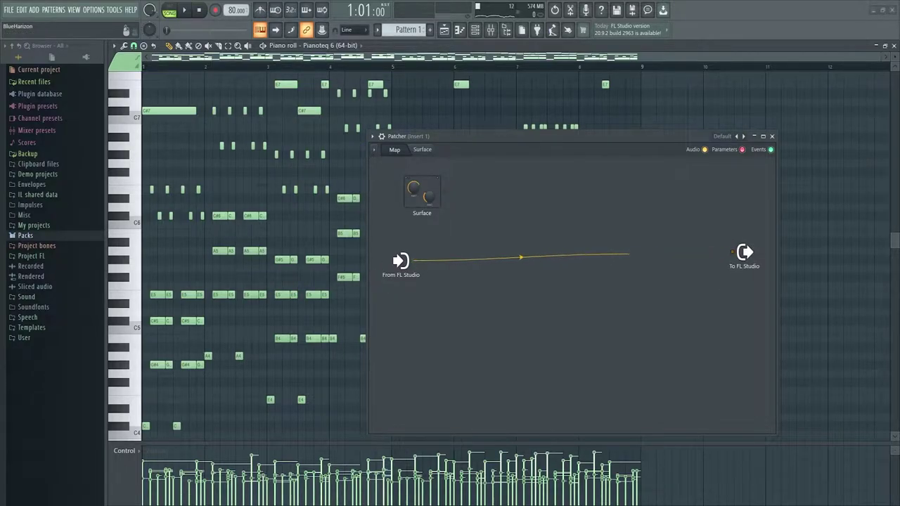
drag(629, 255, 600, 243)
right_click(599, 243)
Add a Fruity Convolver to the Patcher map and wire it between From FL Studio and To FL Studio.
right_click(559, 256)
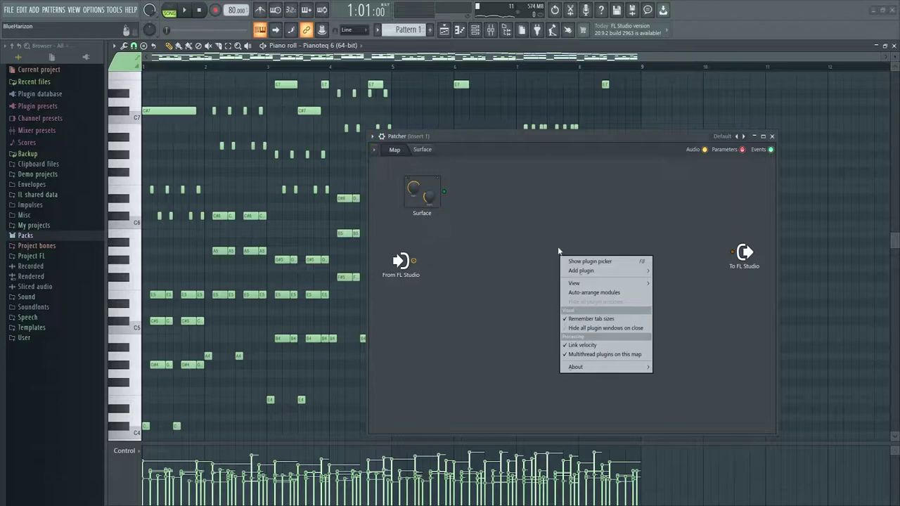
mouse_move(581, 273)
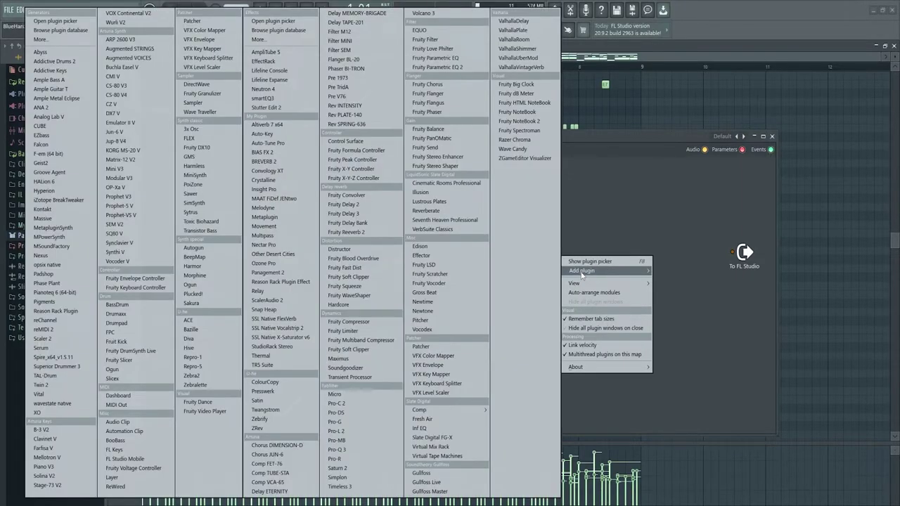
click(386, 201)
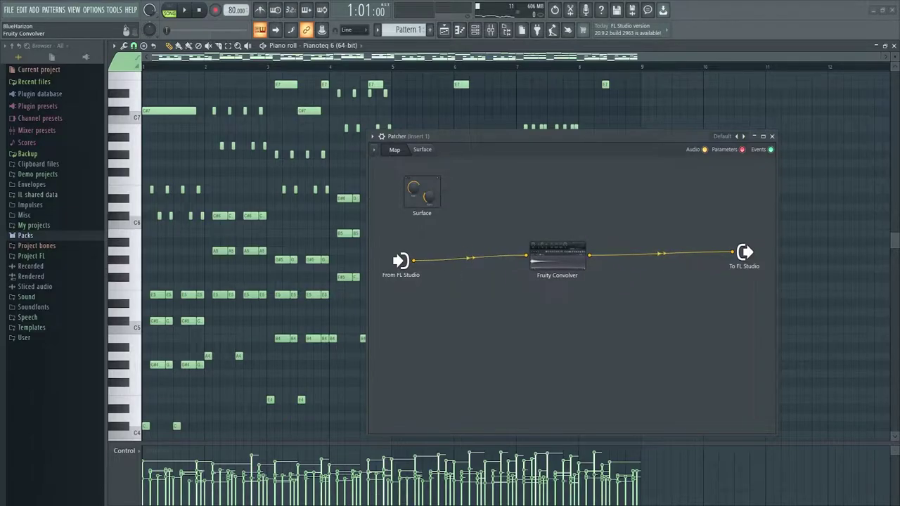
mouse_move(563, 261)
mouse_down()
mouse_move(582, 257)
mouse_move(572, 260)
mouse_up()
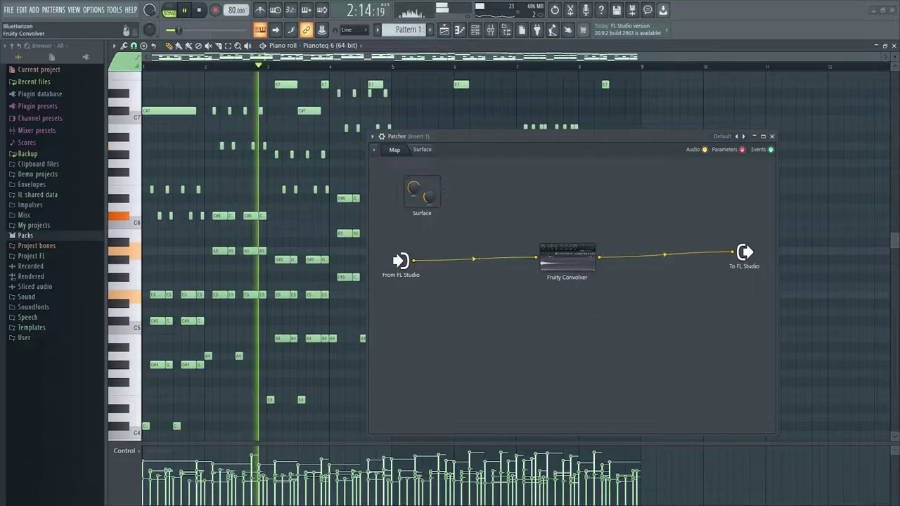
Review the Fruity Convolver's settings and add a parallel direct connection from From FL Studio to To FL Studio.
double_click(555, 261)
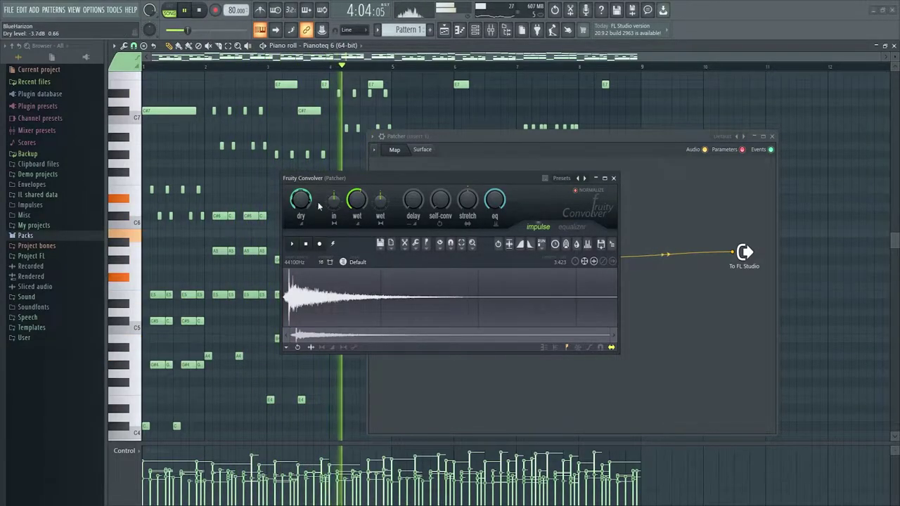
click(613, 178)
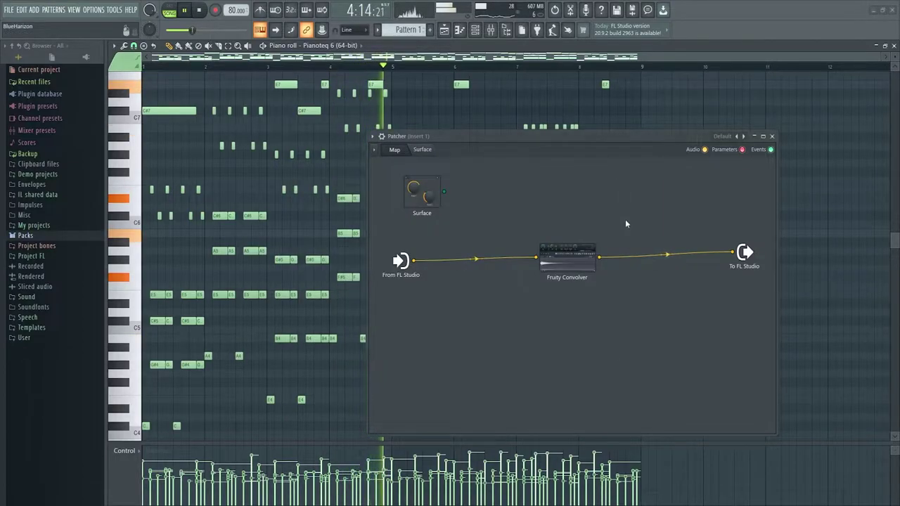
mouse_move(567, 254)
mouse_down()
mouse_move(565, 228)
mouse_move(583, 231)
mouse_move(579, 259)
mouse_move(579, 224)
mouse_move(554, 253)
mouse_up()
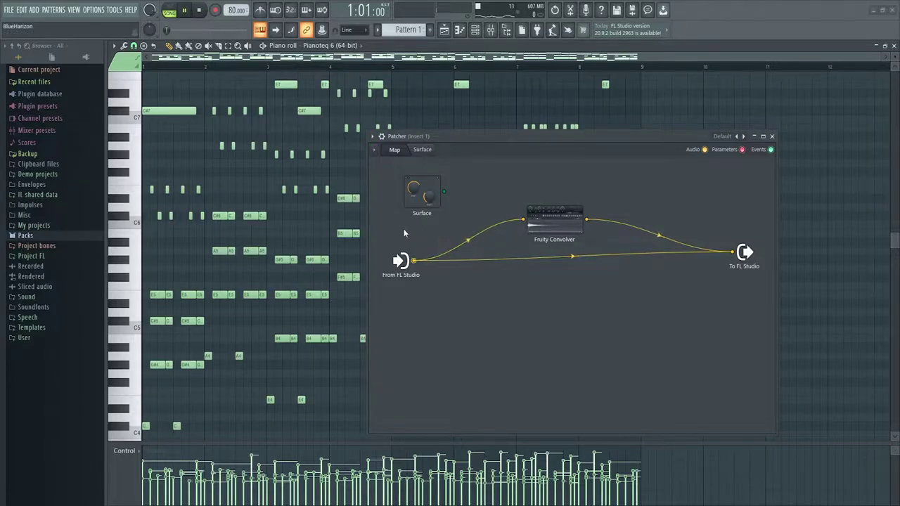
Play the pattern to hear the direct signal blended with the parallel Fruity Convolver branch.
key(space)
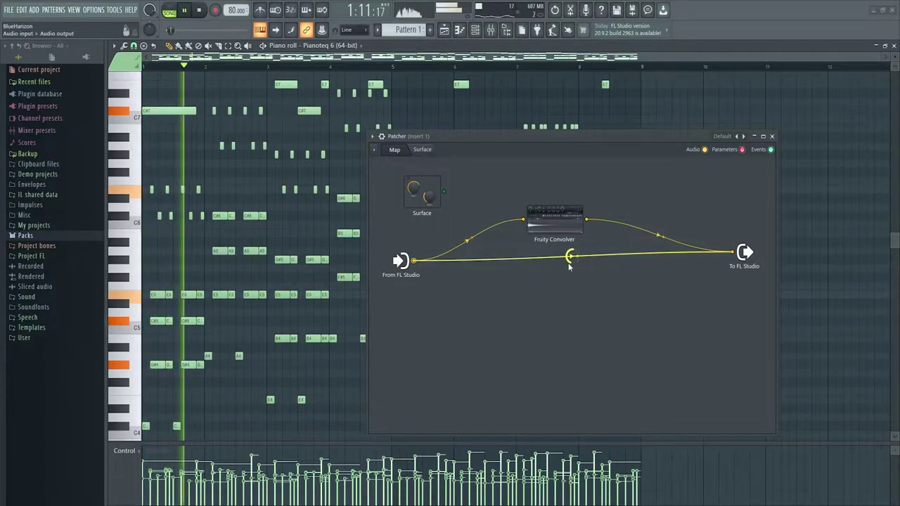
key(space)
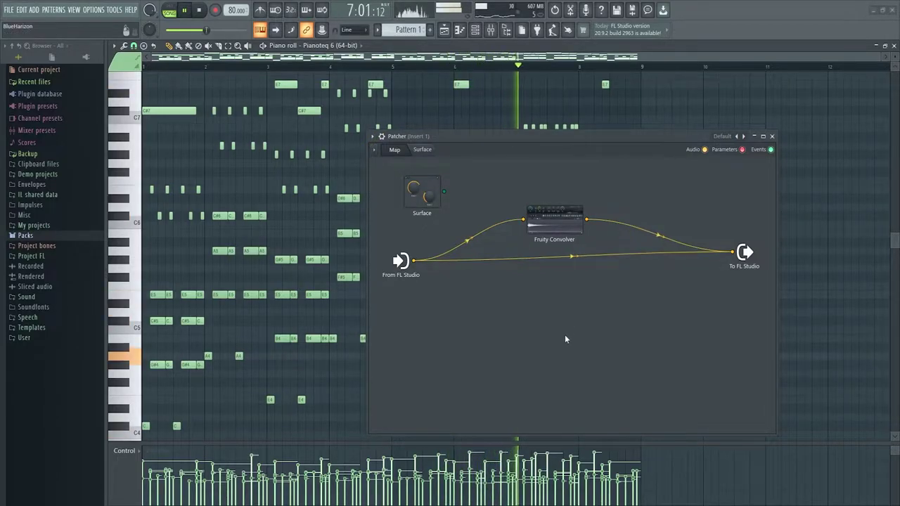
key(space)
Add a Fruity Delay 2 to the map and wire it between the Fruity Convolver and To FL Studio.
right_click(525, 303)
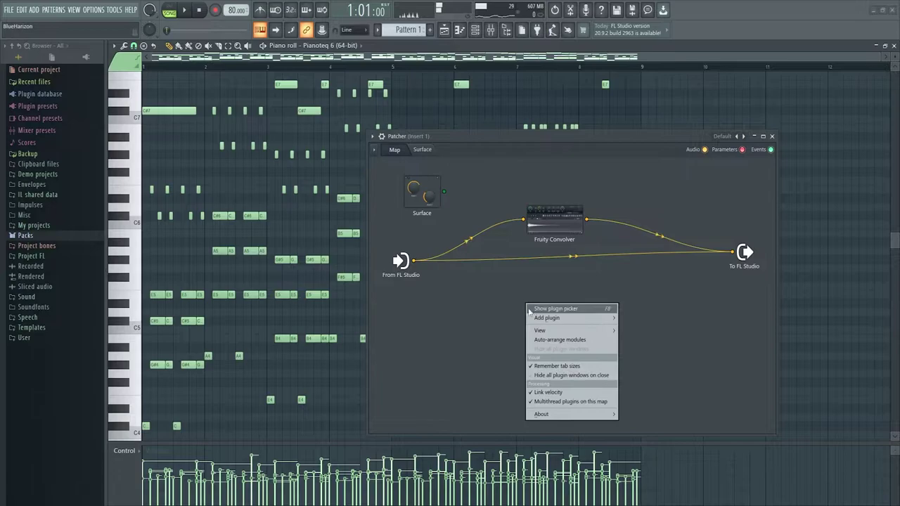
mouse_move(540, 318)
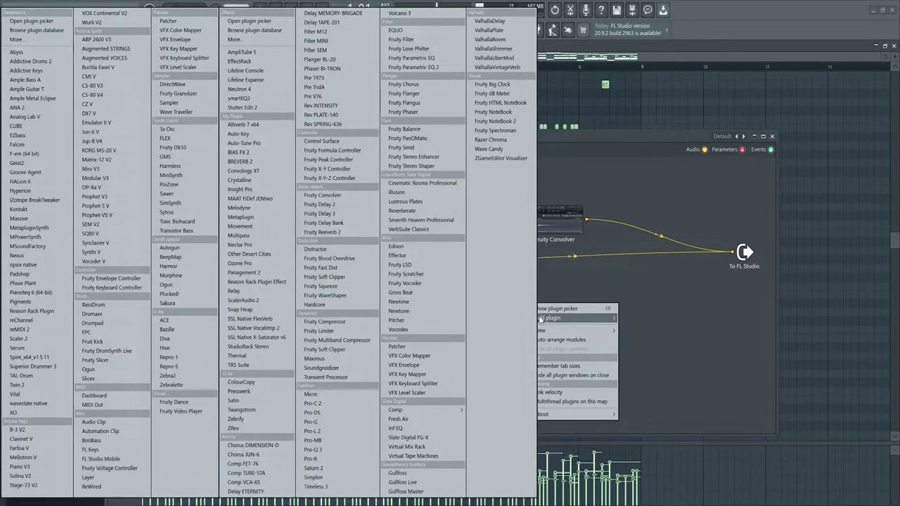
click(359, 205)
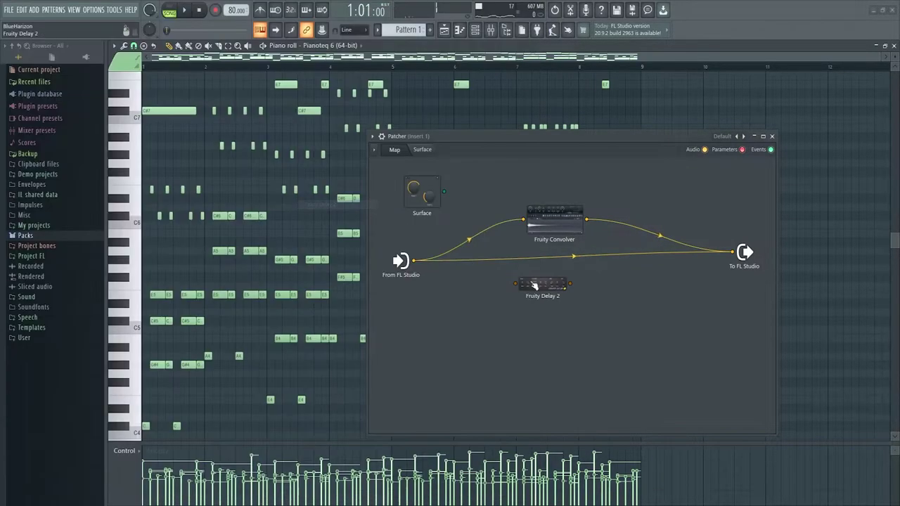
drag(581, 225, 530, 225)
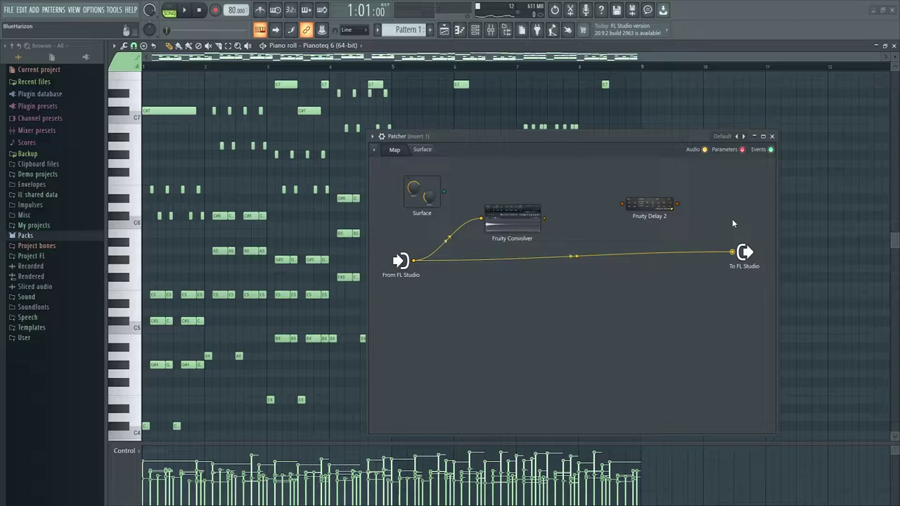
drag(530, 224, 520, 220)
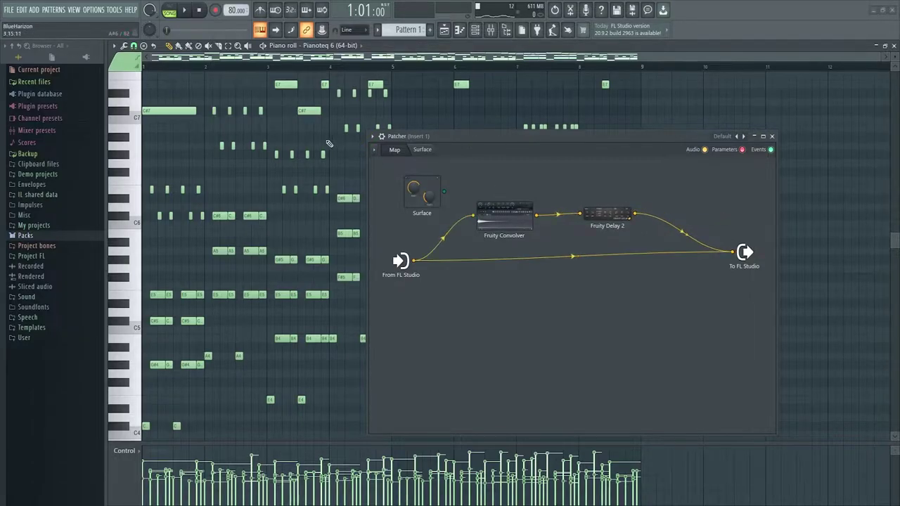
Play the pattern while reviewing the Fruity Delay 2 settings, and move its module closer to the Fruity Convolver.
key(space)
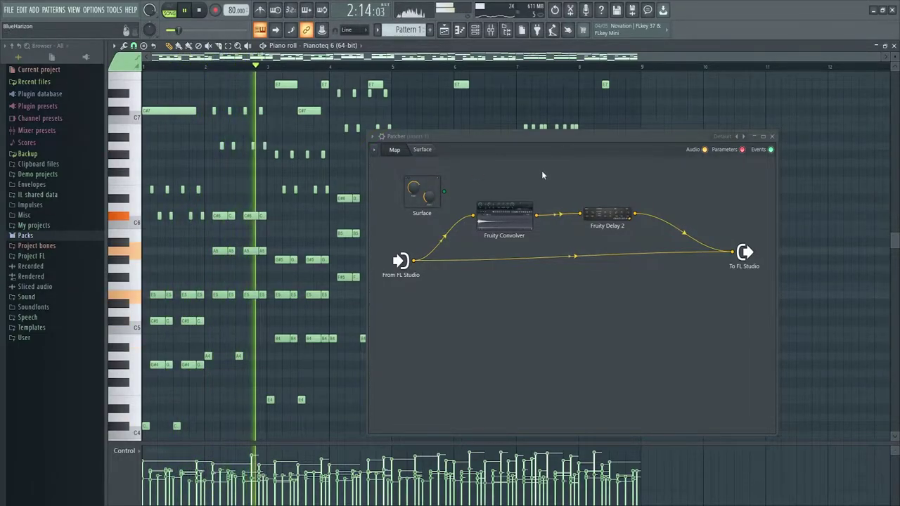
click(606, 213)
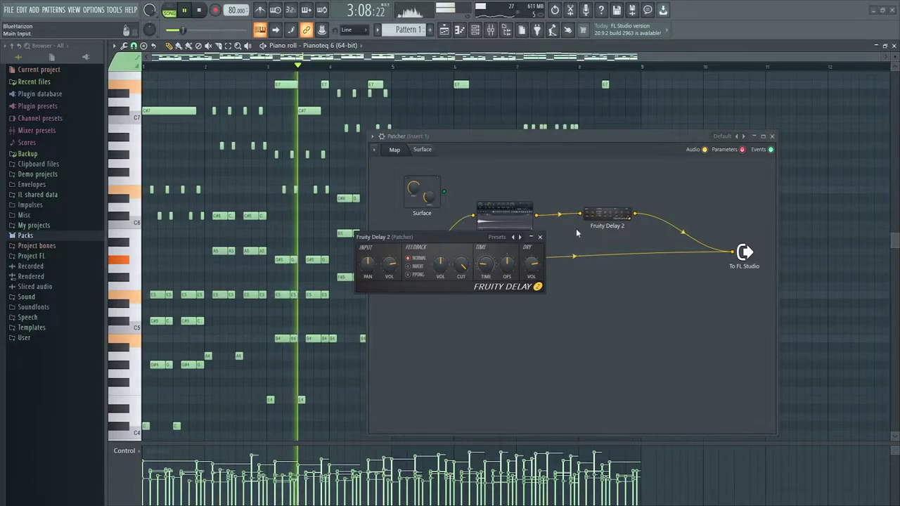
click(539, 237)
click(606, 213)
click(540, 237)
drag(606, 213, 593, 214)
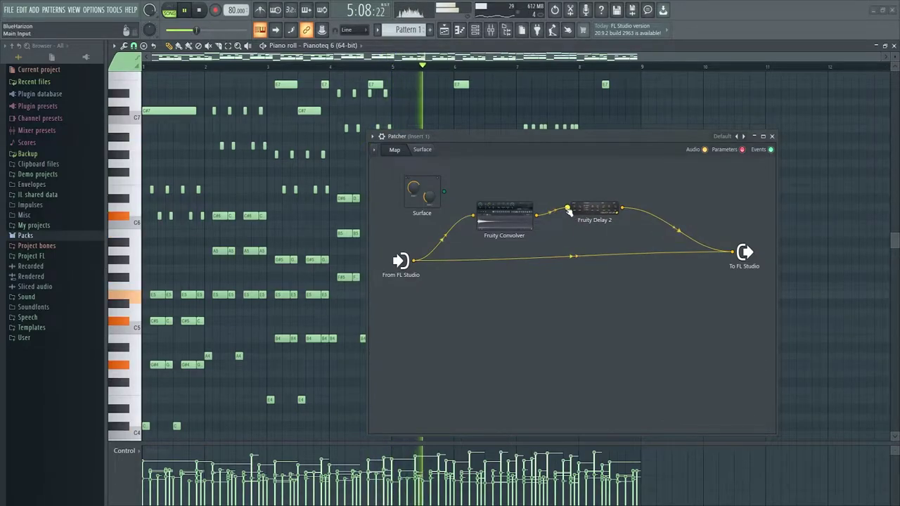
Turn the Fruity Convolver's dry level down to about -29 dB.
click(506, 219)
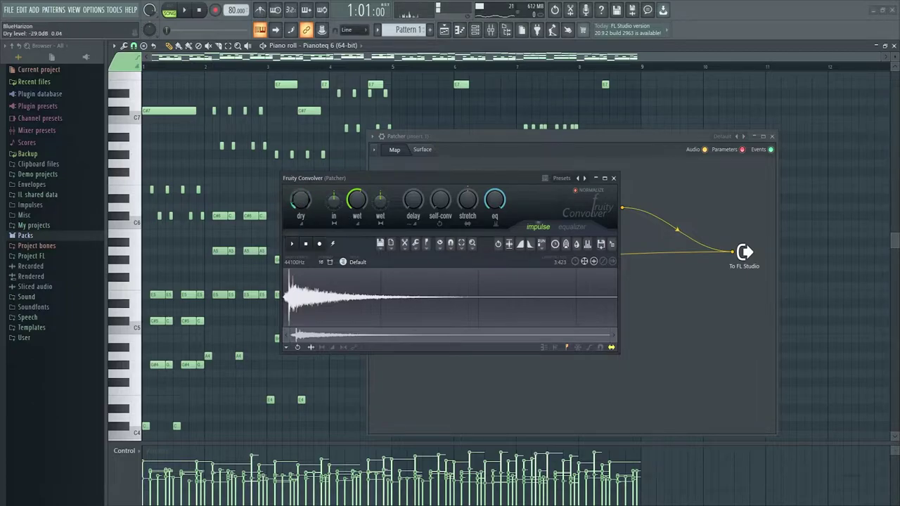
click(613, 178)
Play the pattern and switch the Fruity Delay 2 feedback mode to ping pong.
key(space)
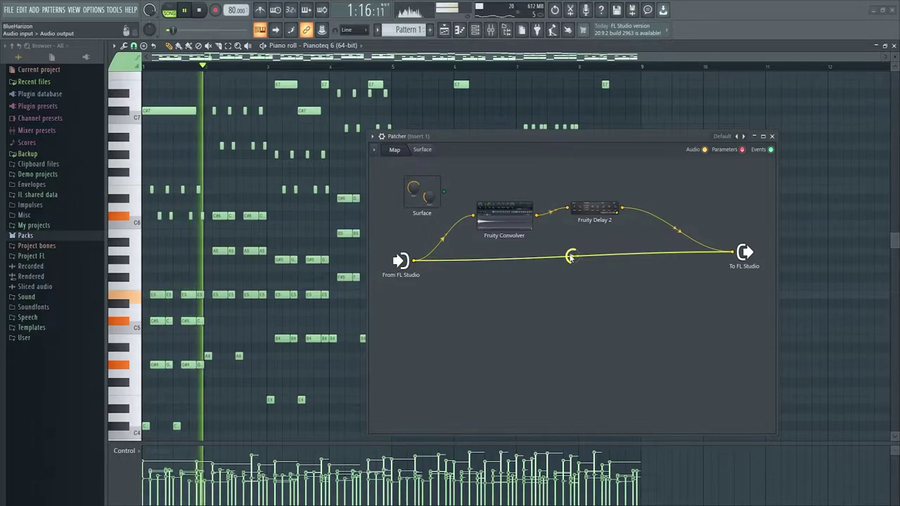
click(596, 210)
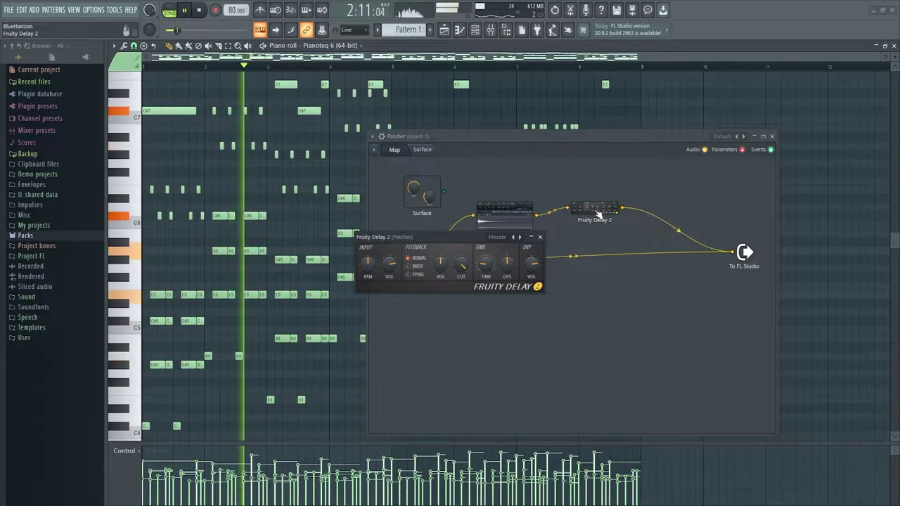
key(space)
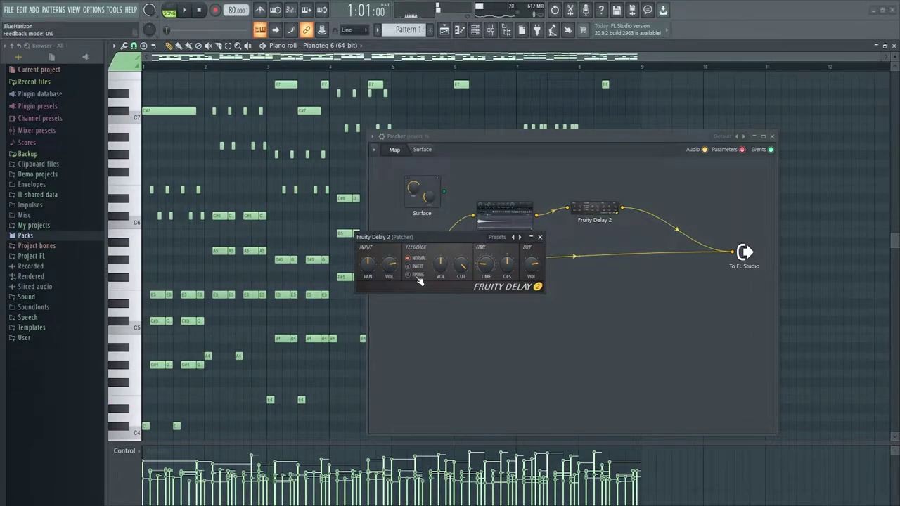
drag(418, 235, 440, 197)
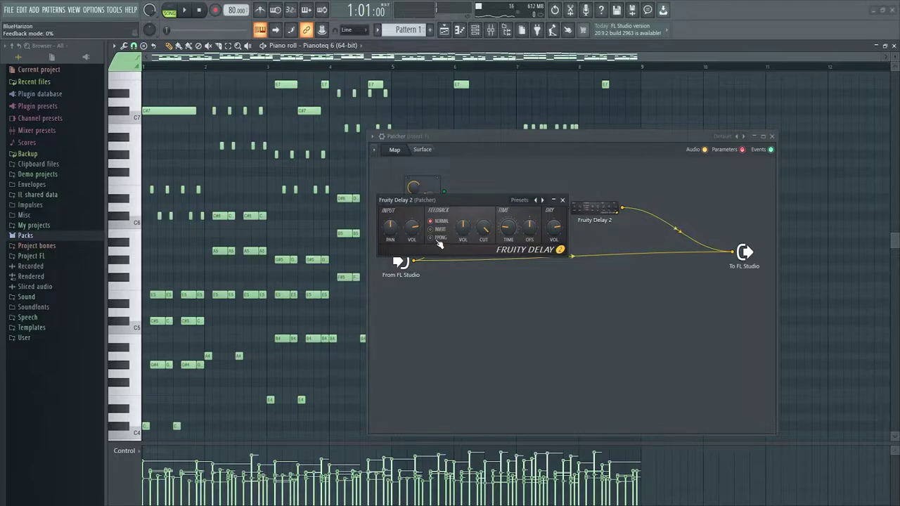
key(space)
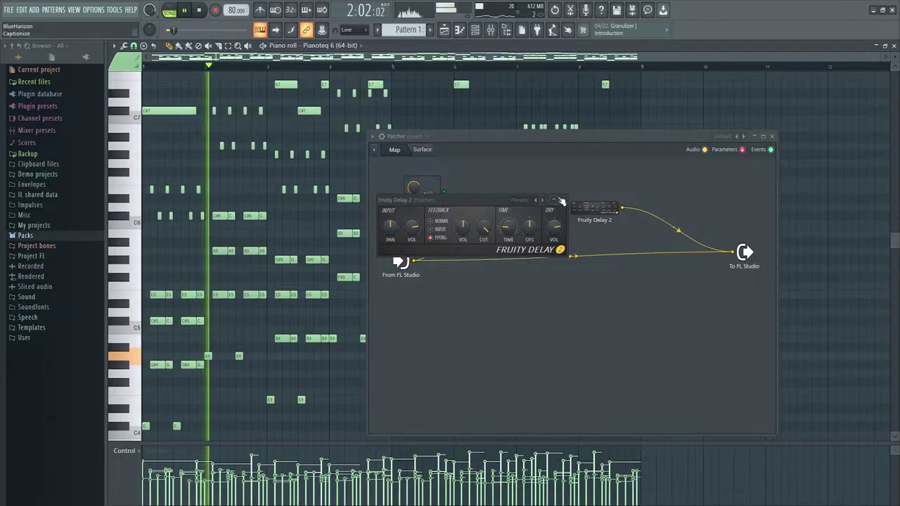
click(561, 200)
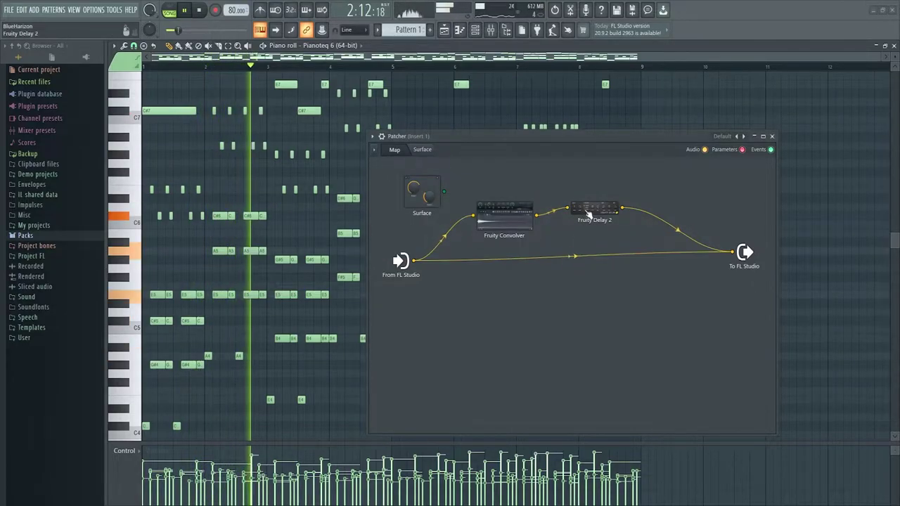
Turn up the Fruity Delay 2 time offset and set its input volume to about 59% while listening to the pattern.
click(594, 208)
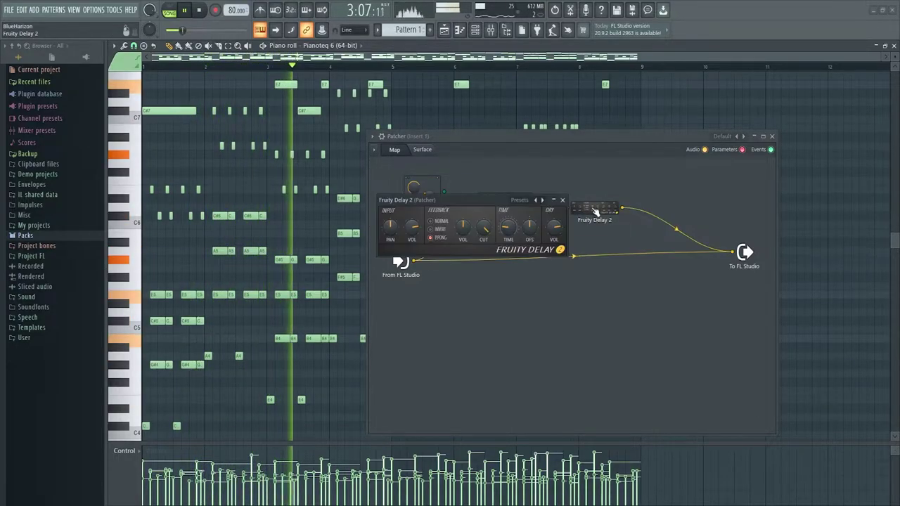
drag(541, 223, 523, 241)
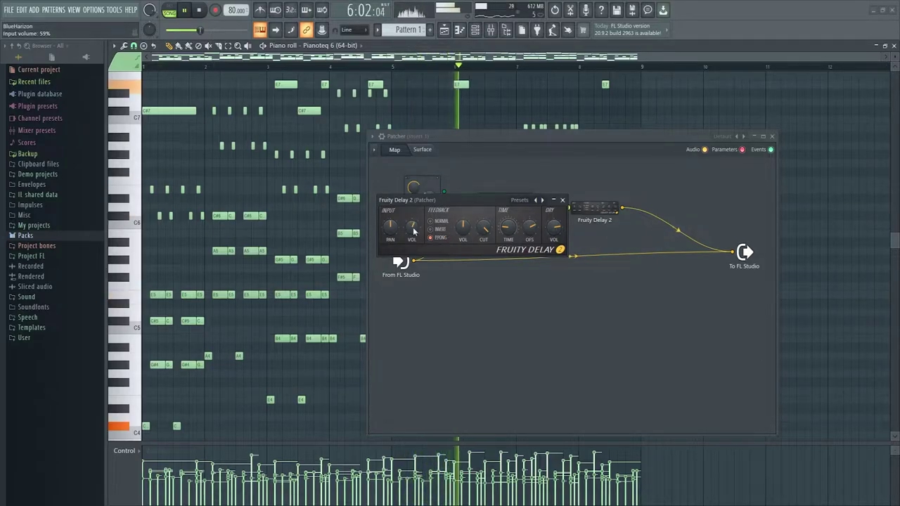
click(562, 199)
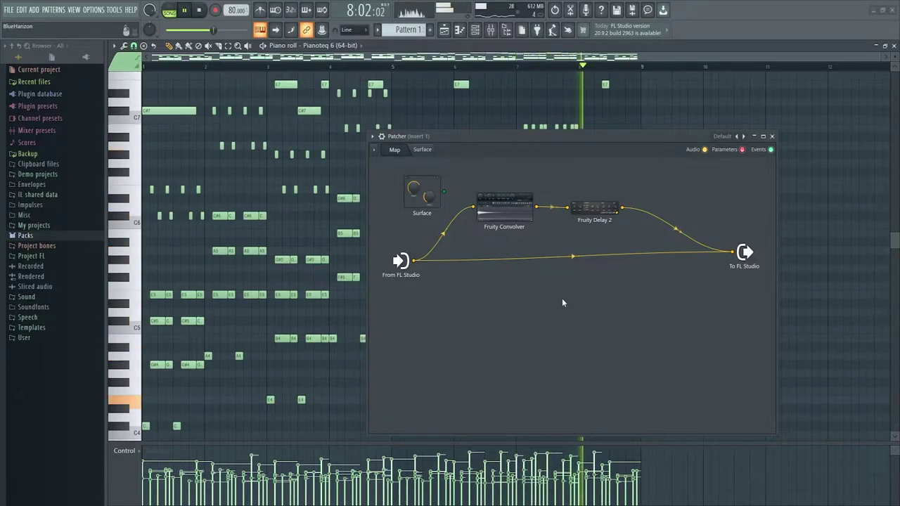
key(space)
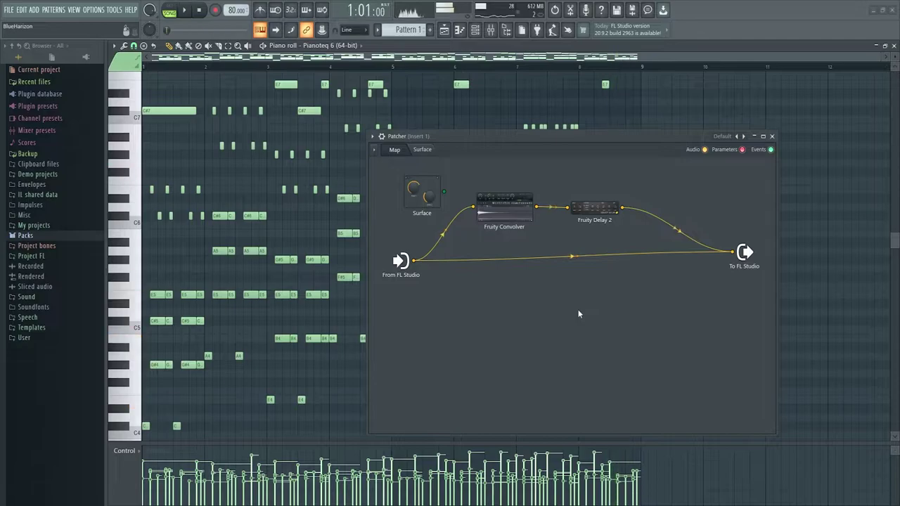
Line up the Fruity Convolver and Fruity Delay 2 modules slightly higher on the map.
drag(599, 219, 611, 215)
drag(510, 216, 514, 216)
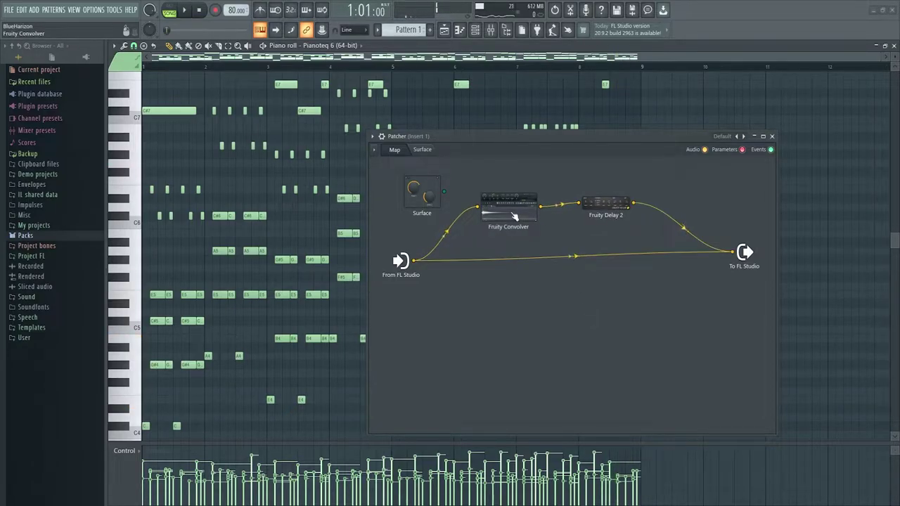
drag(515, 216, 518, 213)
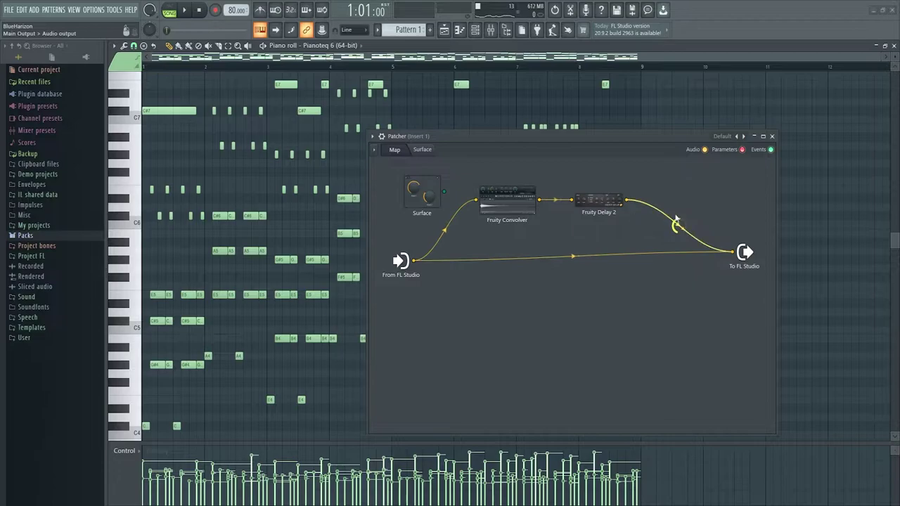
Add a Fruity Fast Dist below the direct connection and wire it between From FL Studio and To FL Studio.
right_click(552, 321)
right_click(506, 320)
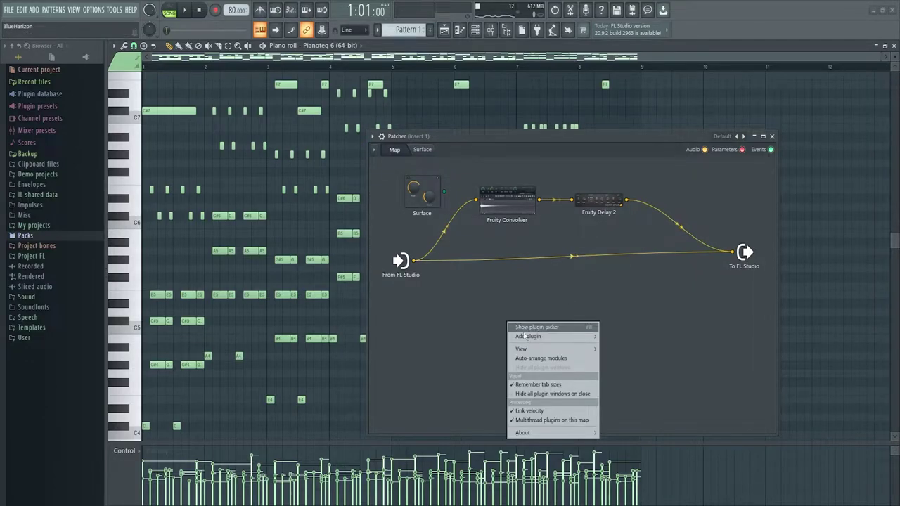
mouse_move(536, 336)
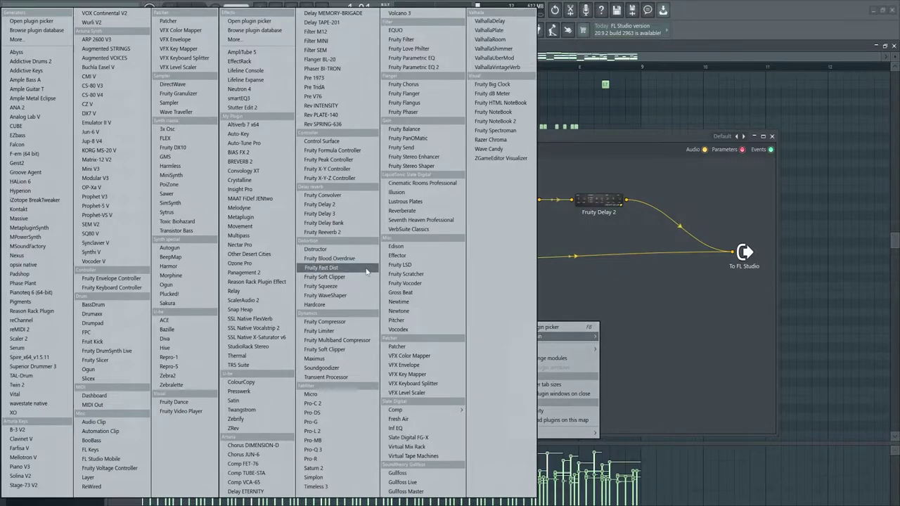
click(322, 267)
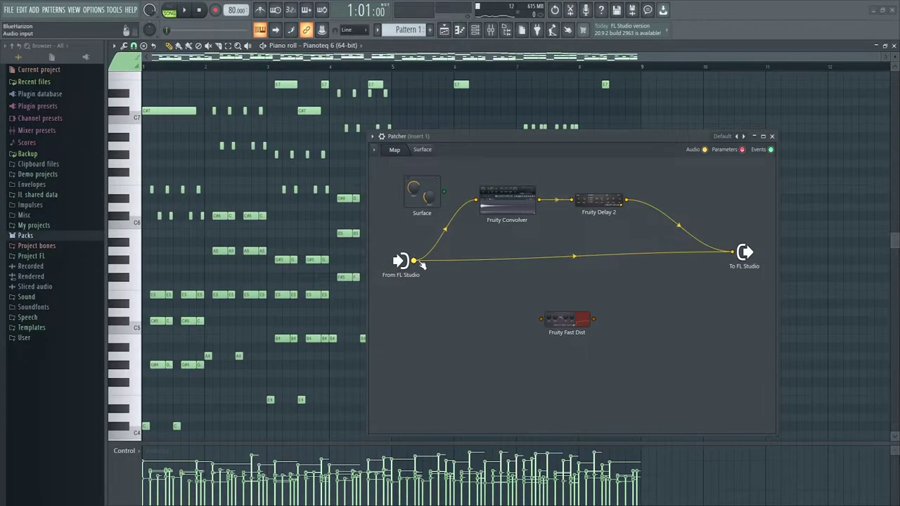
drag(543, 325, 537, 325)
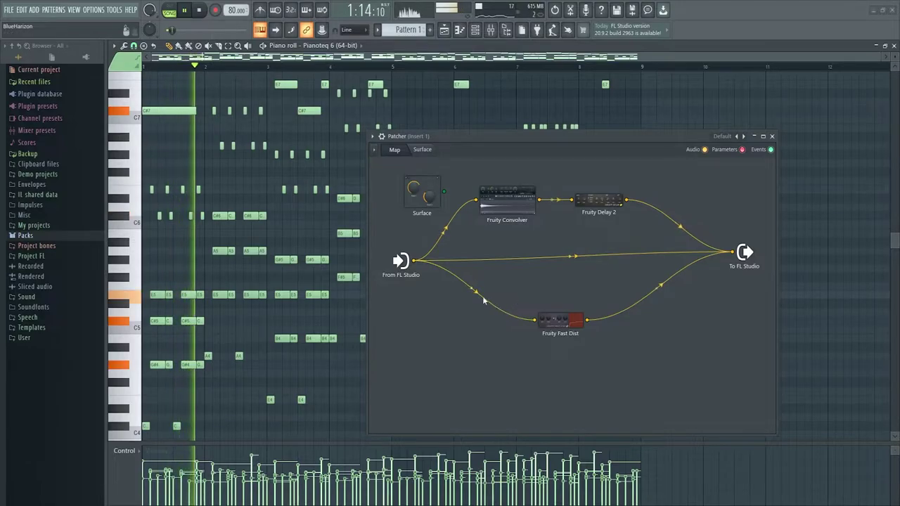
Review the Fruity Fast Dist settings while the pattern plays, and move its module closer to From FL Studio.
drag(552, 326, 543, 314)
double_click(543, 314)
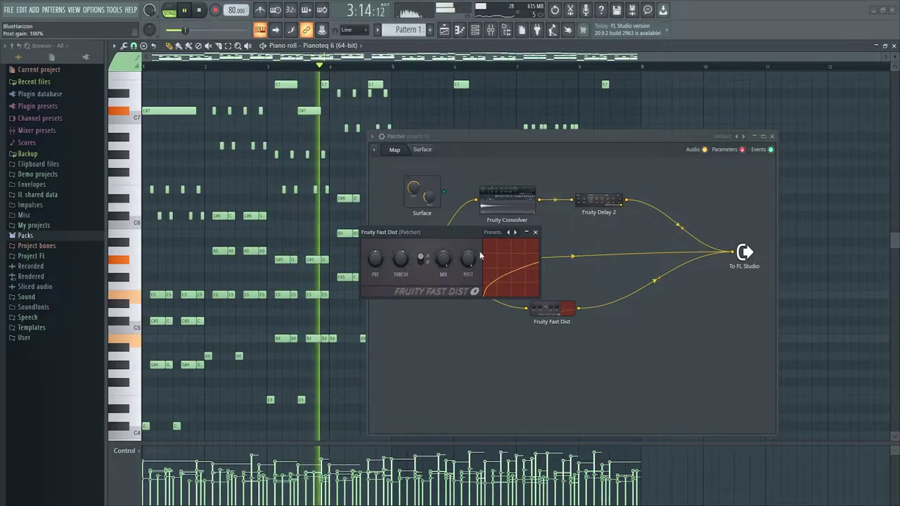
click(536, 233)
drag(548, 309, 532, 303)
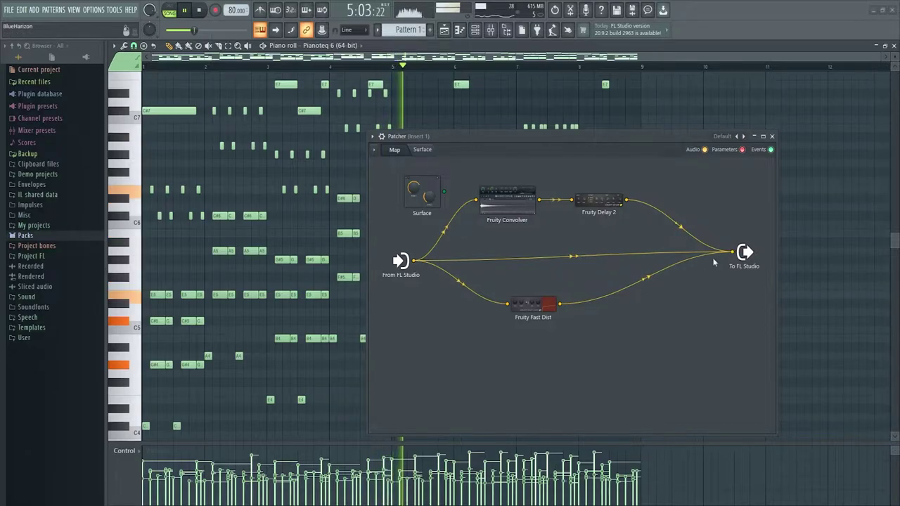
Disconnect the direct signal and Fruity Fast Dist from To FL Studio, and tidy the positions of the effect modules.
mouse_move(731, 252)
mouse_down()
mouse_move(718, 268)
mouse_move(717, 256)
mouse_move(731, 251)
mouse_up()
drag(560, 303, 568, 305)
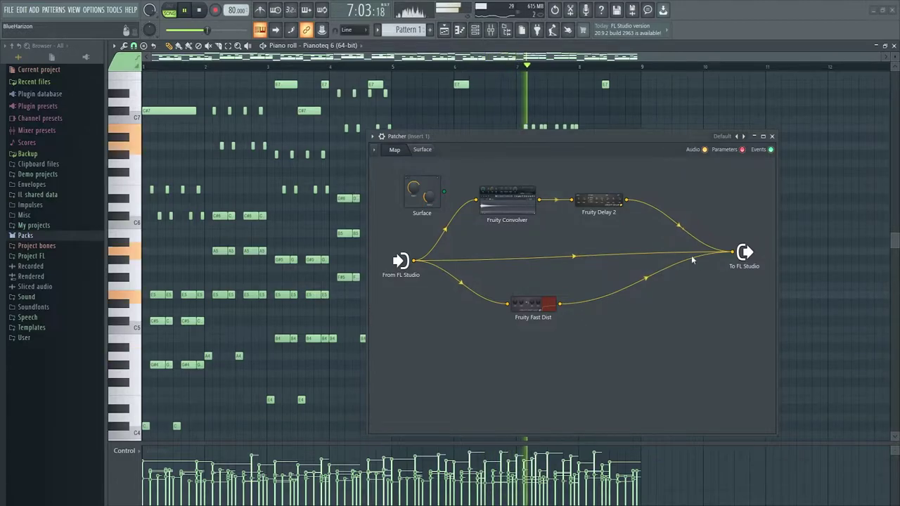
drag(732, 252, 718, 266)
drag(731, 251, 717, 269)
drag(535, 305, 513, 304)
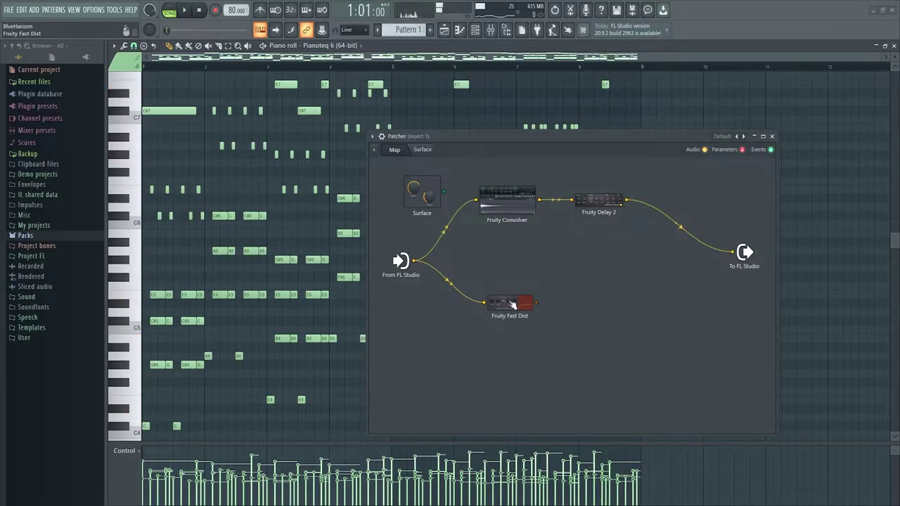
drag(508, 201, 507, 203)
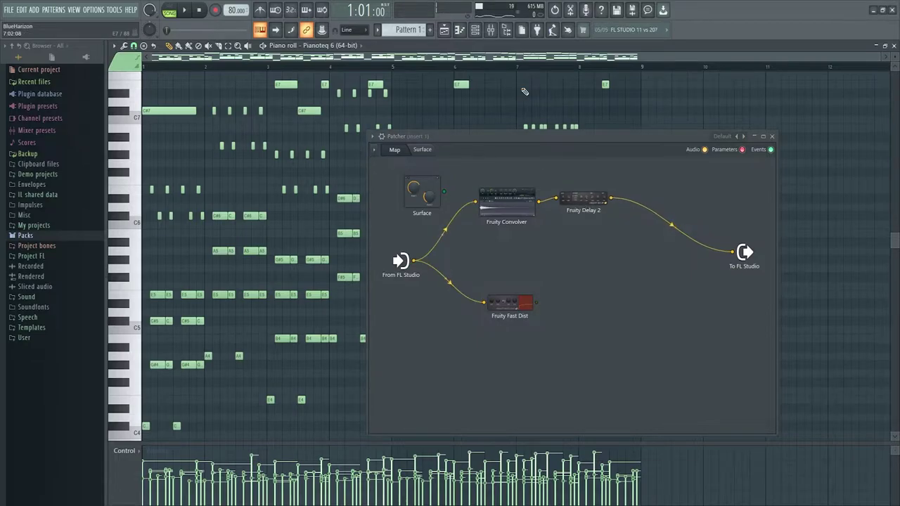
Play the pattern through the convolver and delay branch and raise the Fruity Convolver's pre-delay time.
key(space)
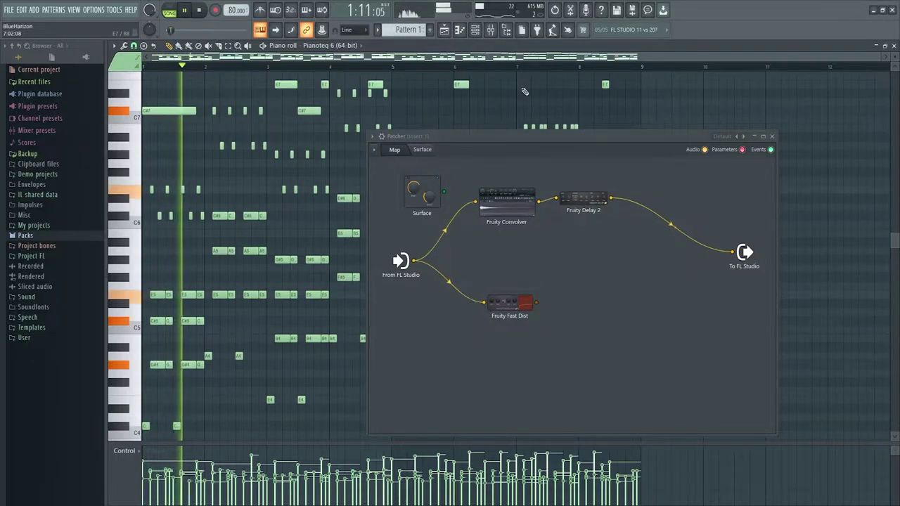
click(510, 200)
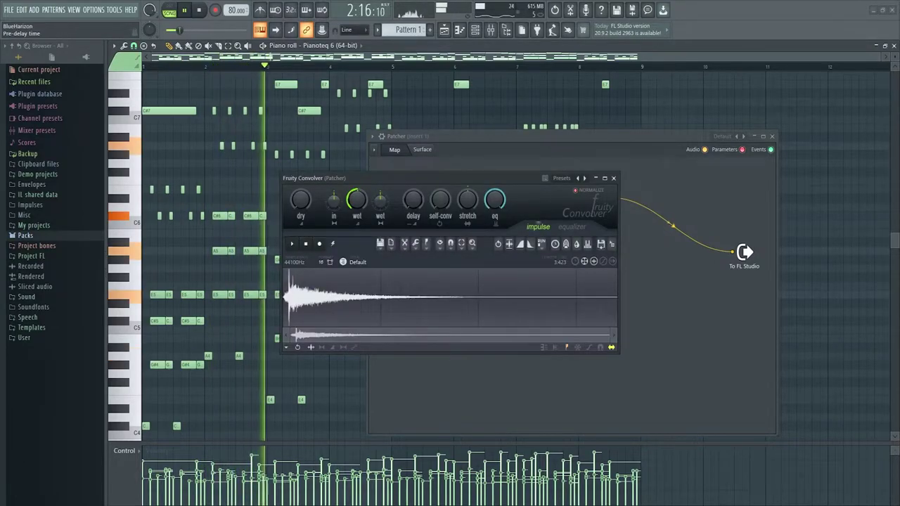
drag(413, 201, 413, 185)
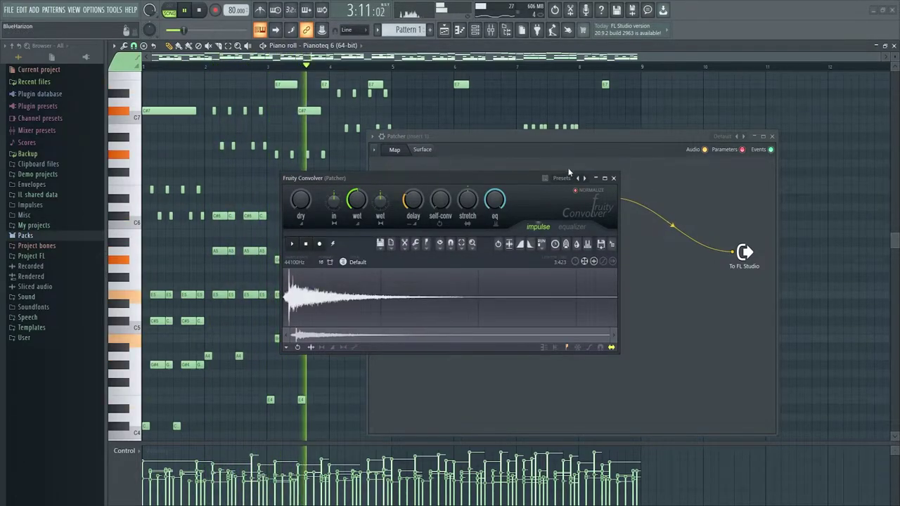
click(613, 177)
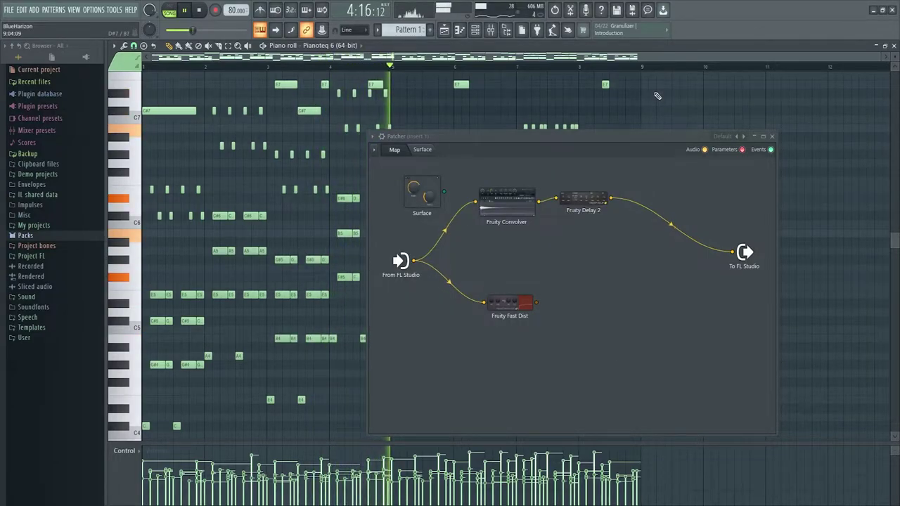
key(space)
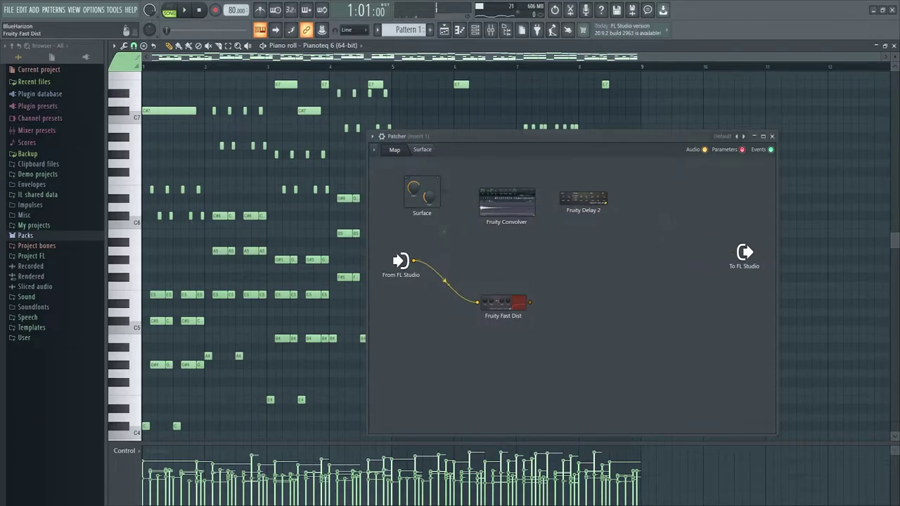
Wire the Fruity Fast Dist output into Fruity Delay 2 and play the pattern through this routing.
mouse_move(506, 216)
mouse_down()
mouse_move(524, 221)
mouse_move(511, 216)
mouse_up()
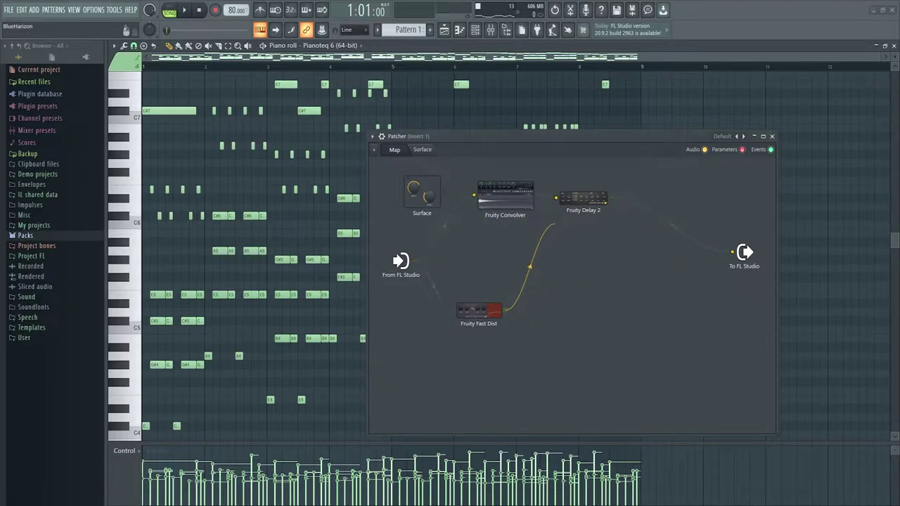
key(space)
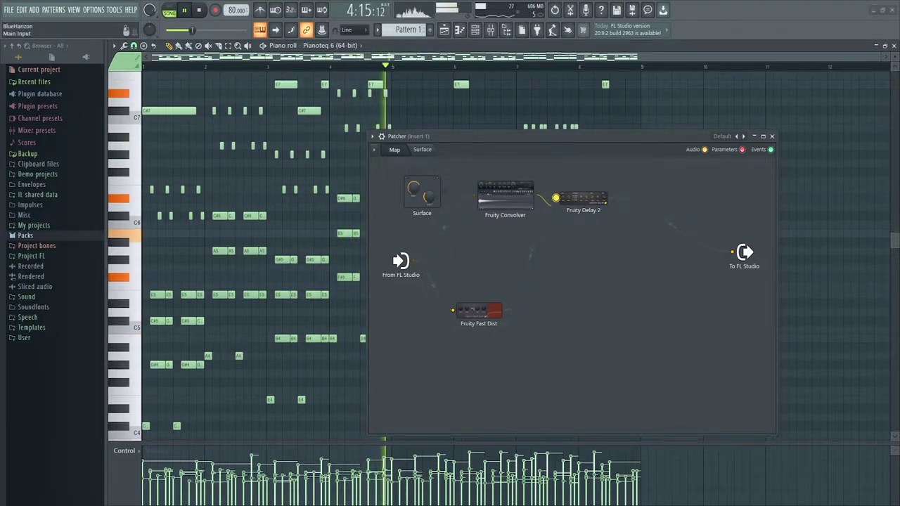
key(space)
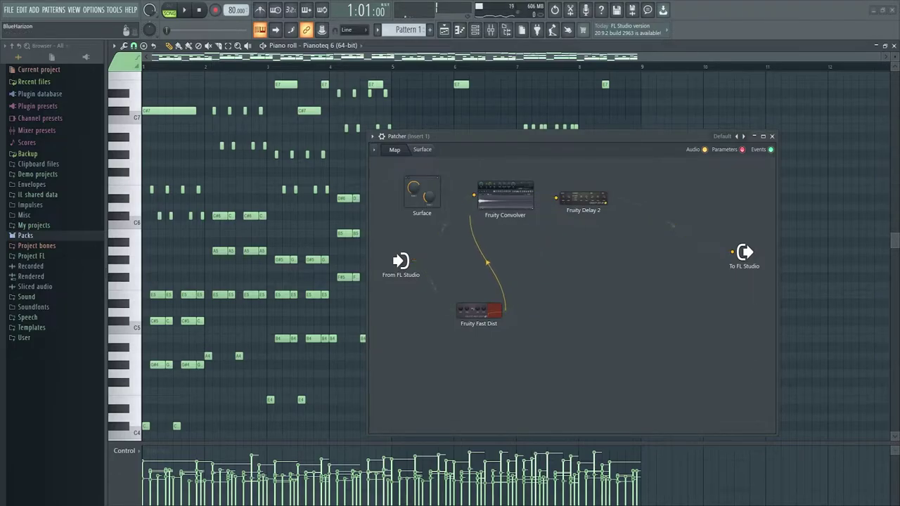
Route Fruity Fast Dist into the Fruity Convolver input and play the pattern while checking the distortion settings.
key(space)
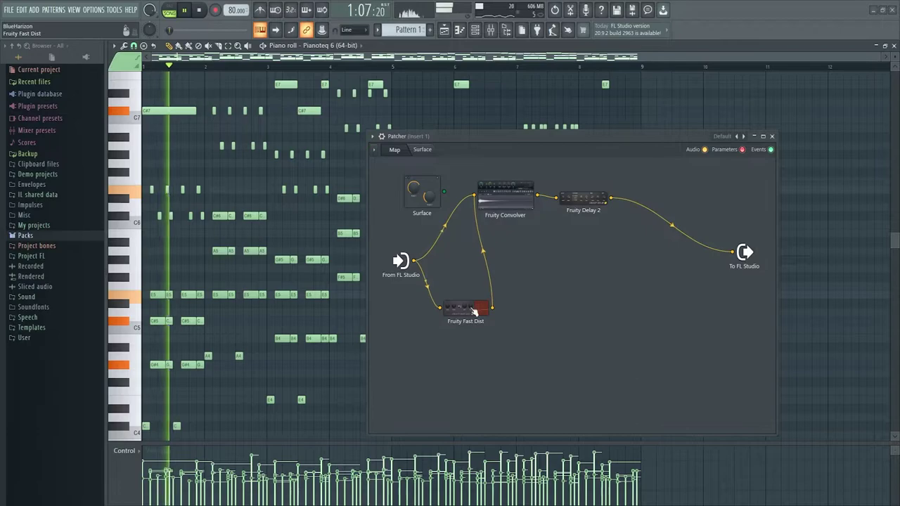
click(474, 311)
click(535, 232)
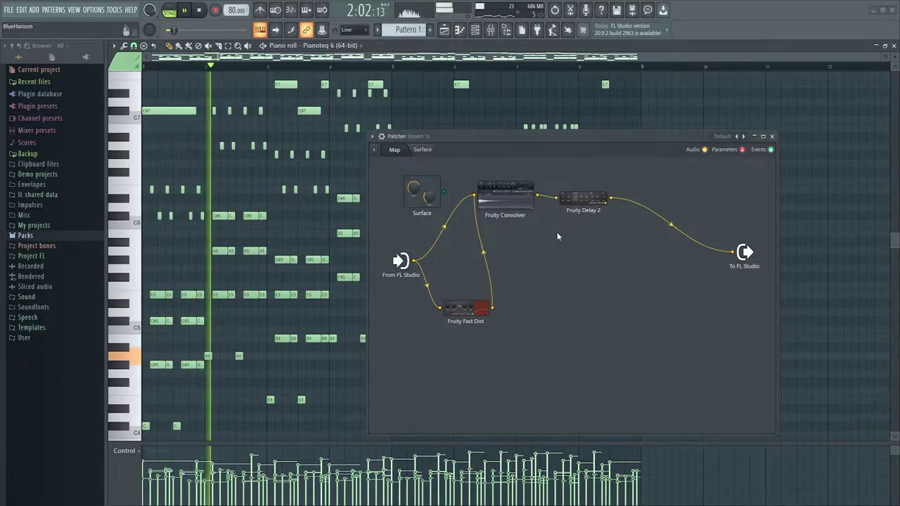
Move the Fruity Convolver and Fruity Delay 2 modules lower on the map so they line up.
drag(505, 195, 518, 218)
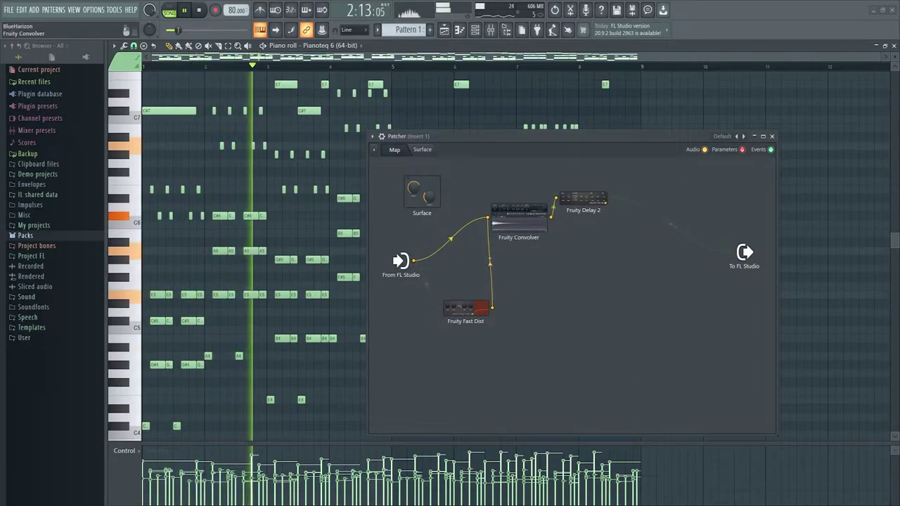
drag(585, 199, 588, 216)
drag(521, 219, 516, 213)
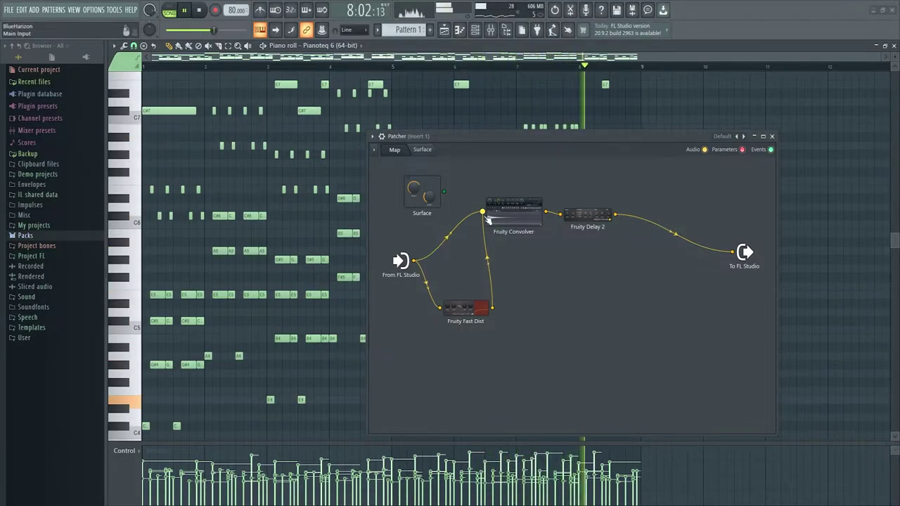
Rewire Fruity Fast Dist directly to To FL Studio, play the pattern, and move its module farther from From FL Studio.
key(space)
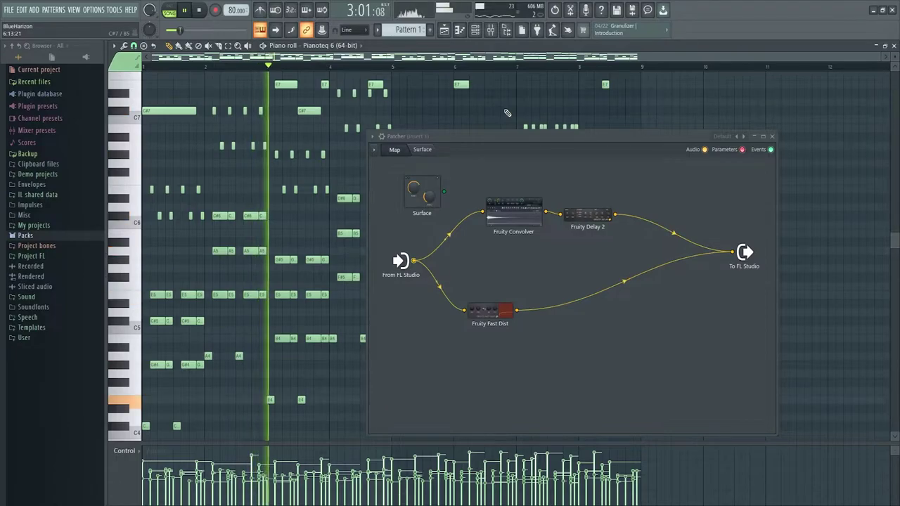
drag(485, 316, 521, 322)
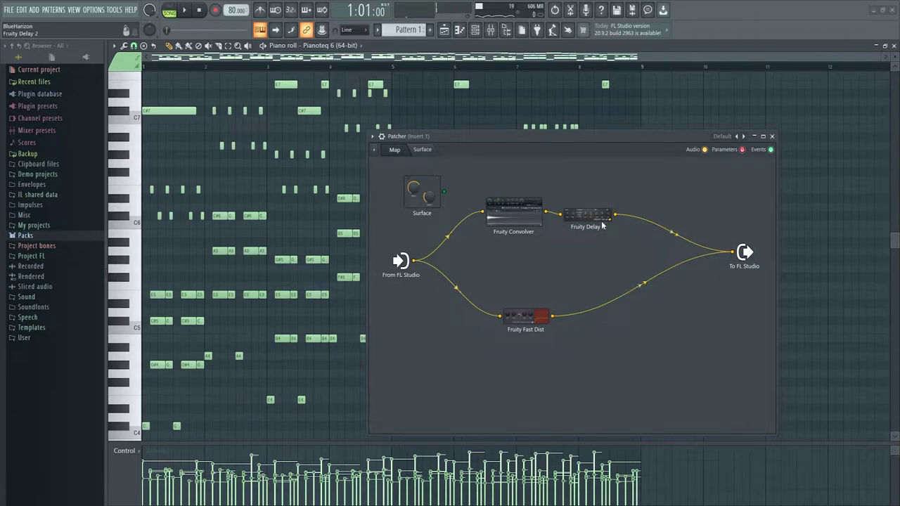
Delete the Fruity Fast Dist module and lower Fruity Convolver in line with From FL Studio.
right_click(532, 319)
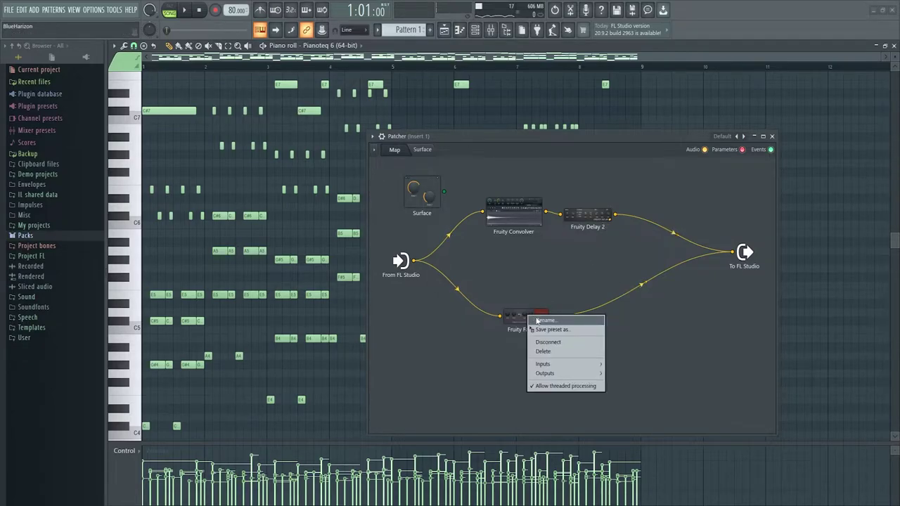
click(555, 351)
drag(523, 223, 505, 269)
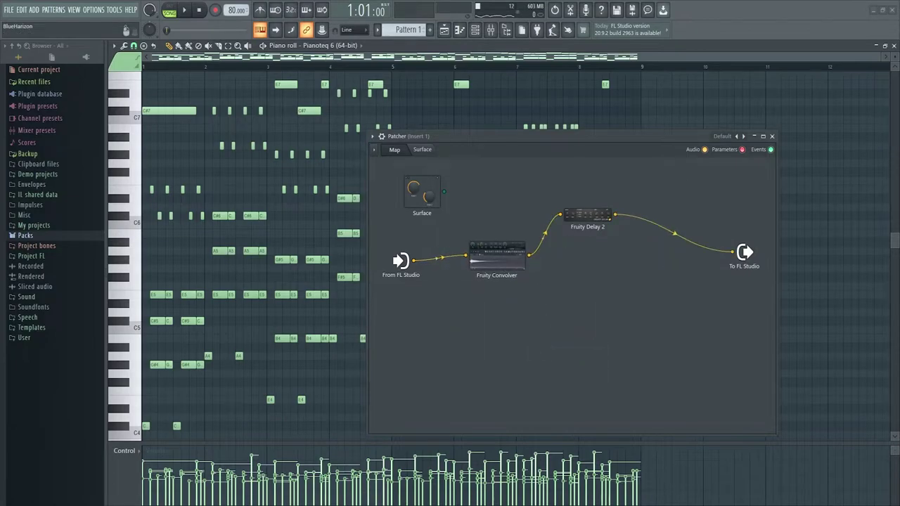
View the mixer, then bring up the playlist behind the repositioned Patcher window.
key(F9)
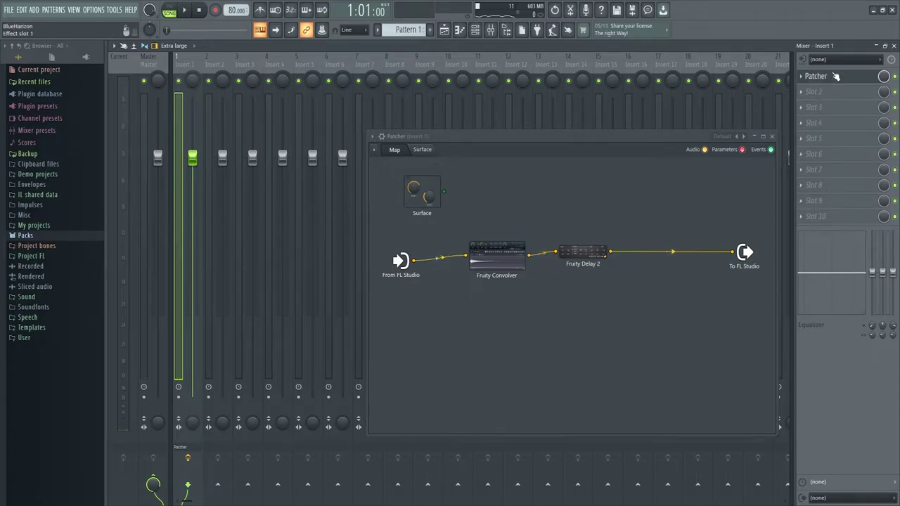
drag(603, 145, 556, 140)
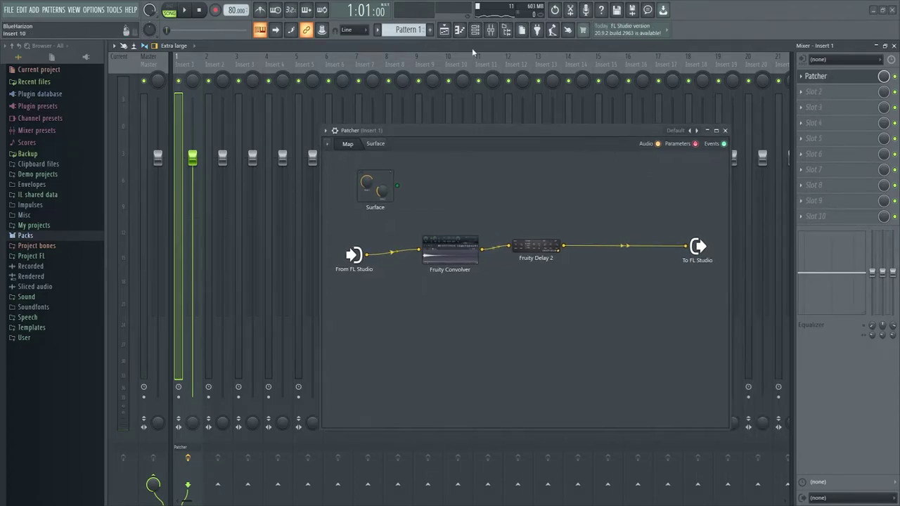
click(443, 30)
Raise Fruity Convolver and Fruity Delay 2 on the map and wire From FL Studio directly to To FL Studio as a dry path.
drag(536, 246, 538, 250)
drag(454, 246, 463, 214)
drag(537, 249, 542, 219)
drag(366, 254, 685, 247)
Delete Fruity Delay 2, wire Fruity Convolver straight to To FL Studio, and center the convolver above the dry path.
right_click(538, 225)
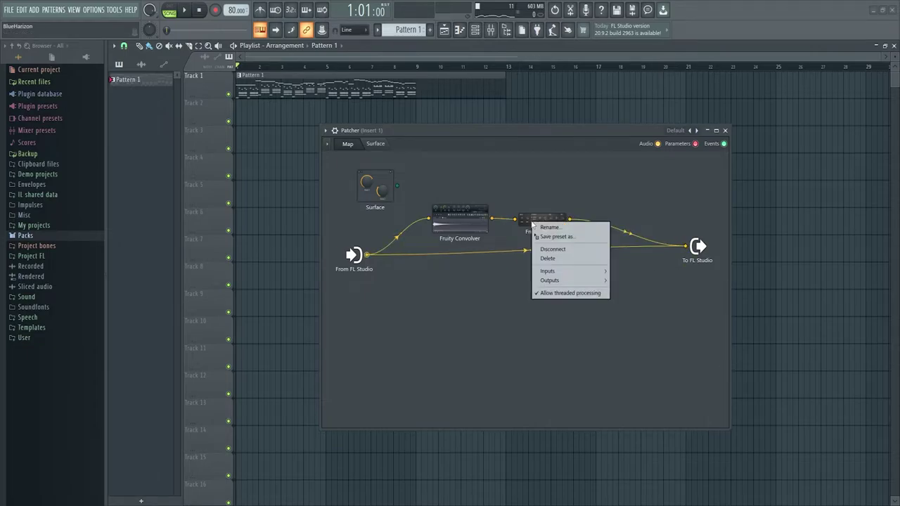
click(562, 257)
drag(492, 219, 685, 246)
drag(463, 219, 530, 206)
Add Fruity Delay 2 below the dry path and wire it as its own branch between From FL Studio and To FL Studio.
right_click(509, 344)
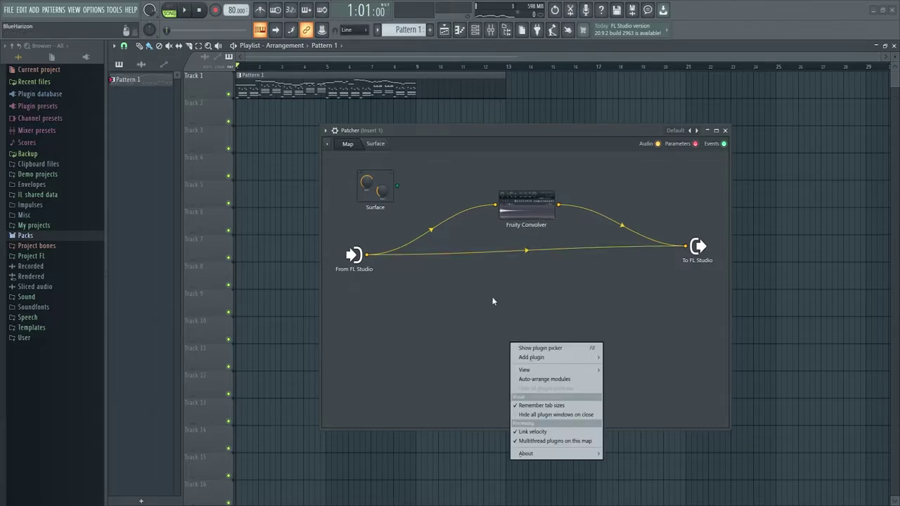
mouse_move(531, 358)
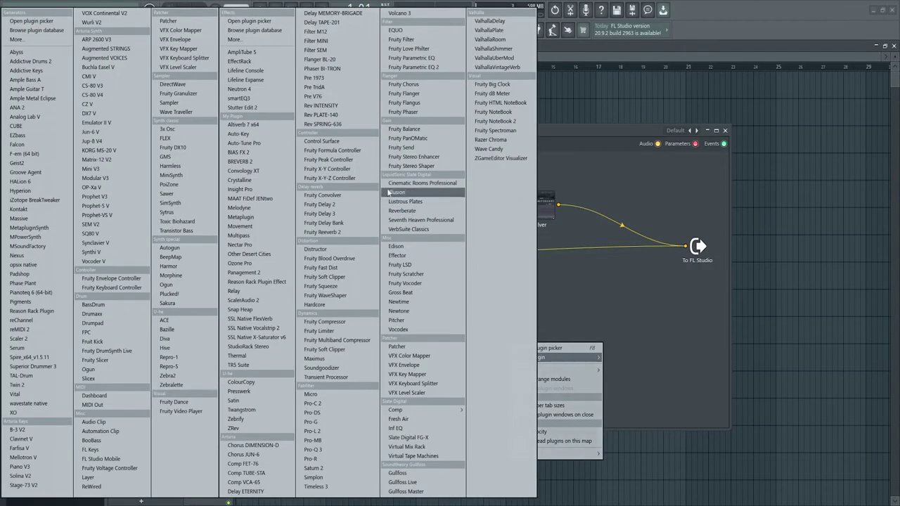
click(338, 204)
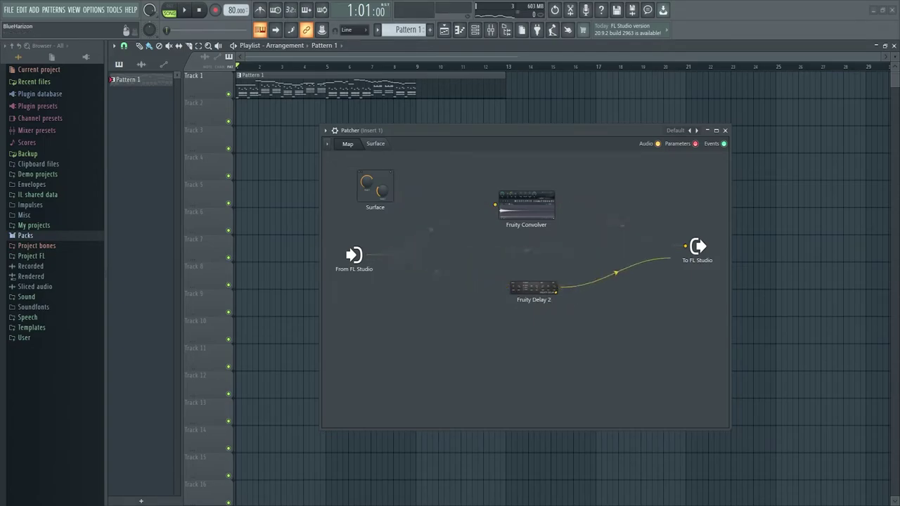
Play the pattern through the three parallel branches while adjusting the Fruity Delay 2 input volume.
key(space)
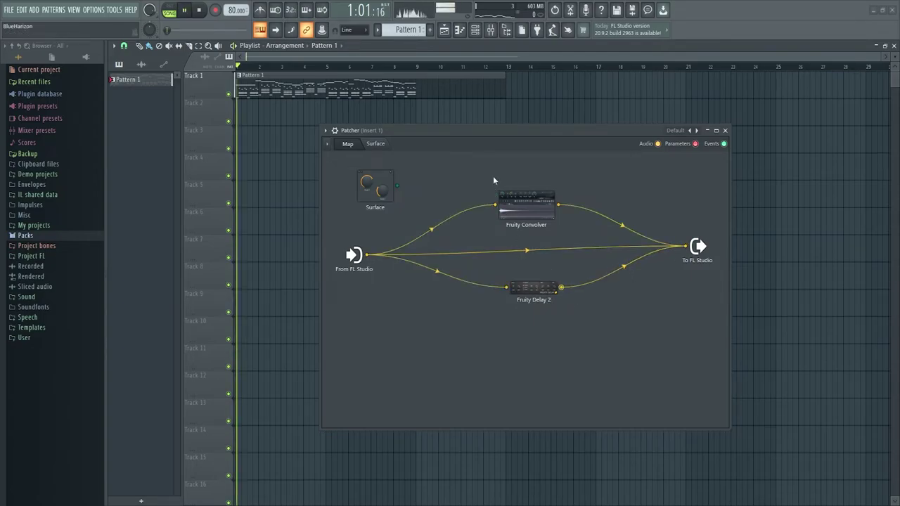
click(532, 285)
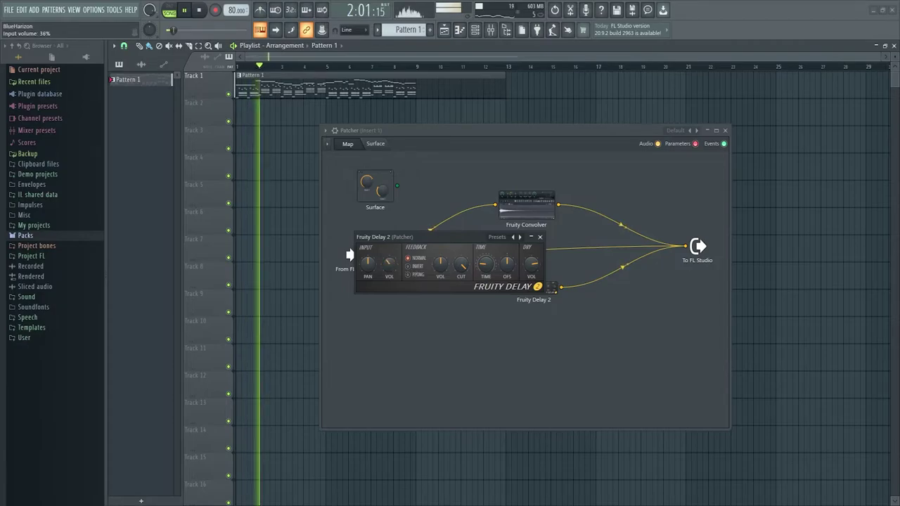
click(539, 237)
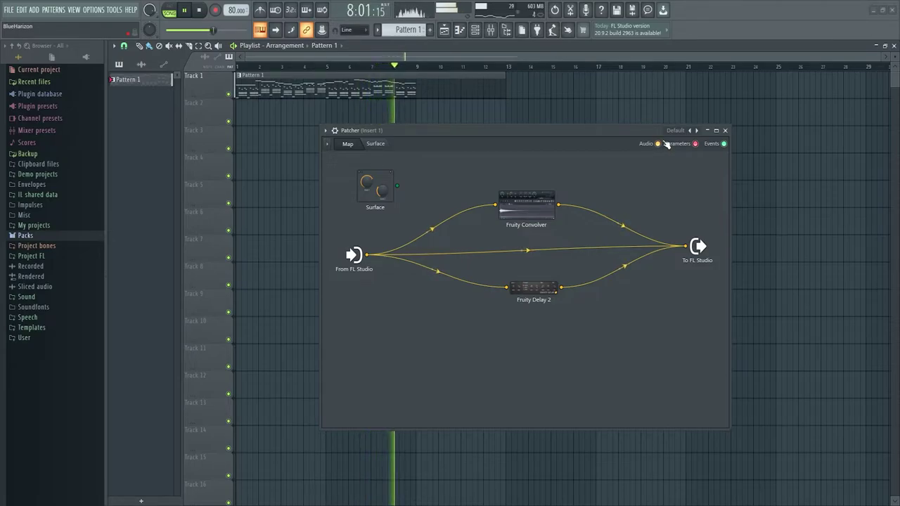
key(space)
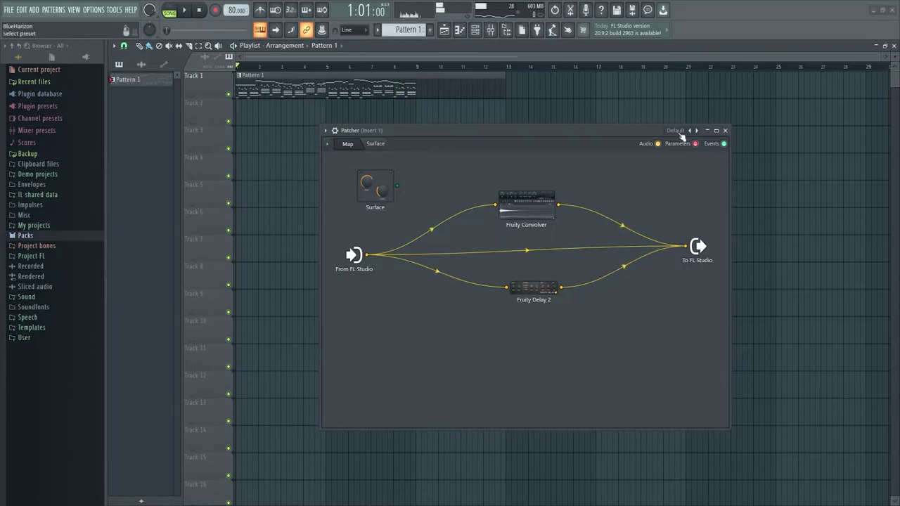
Reset Patcher to the Default preset and add a Fruity Parametric EQ 2 raised above the From FL Studio level.
click(677, 131)
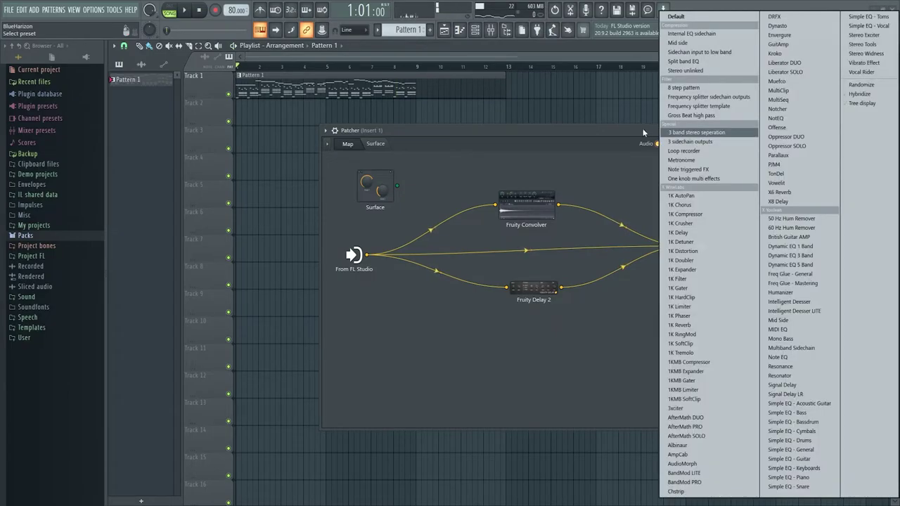
click(699, 16)
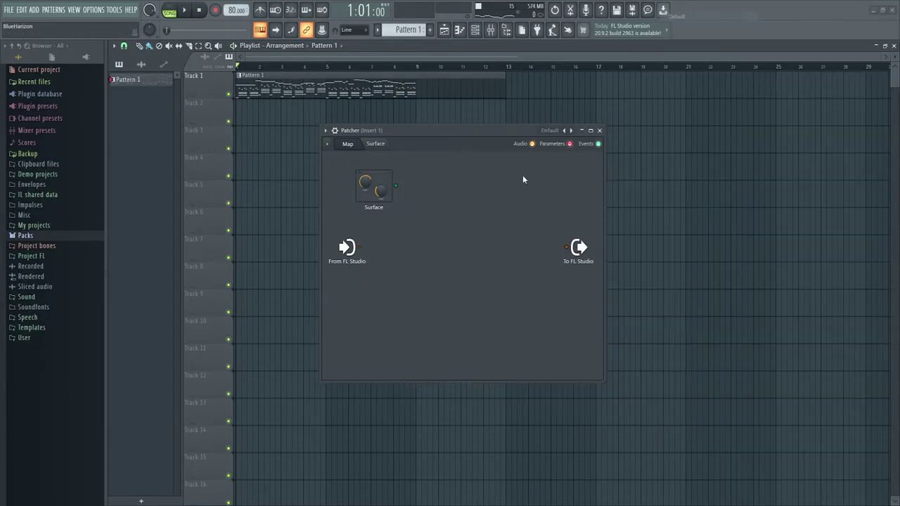
right_click(464, 222)
mouse_move(471, 235)
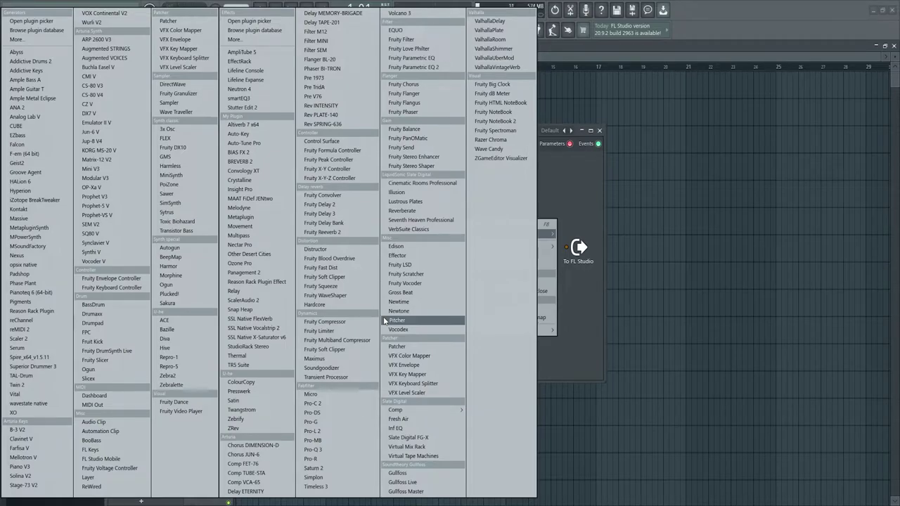
click(407, 67)
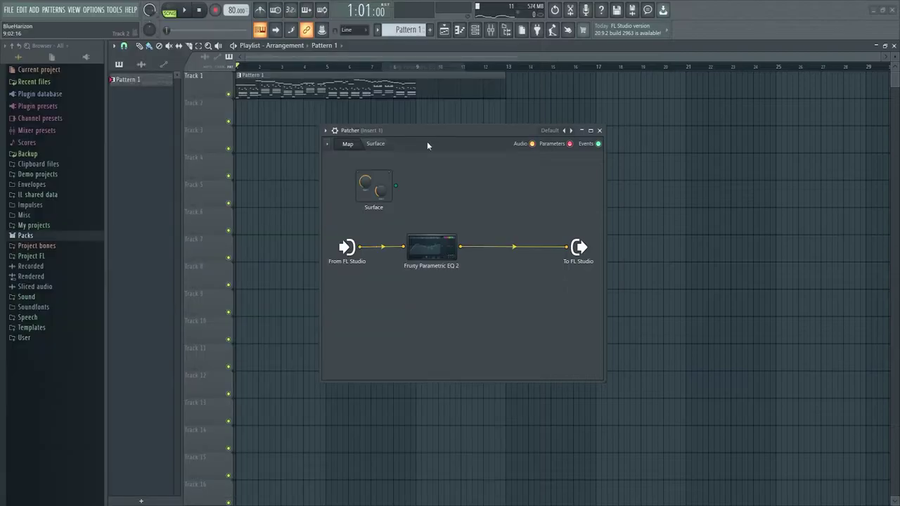
drag(449, 265, 464, 209)
Add a second Fruity Parametric EQ 2 below the first and feed it in parallel from From FL Studio.
right_click(449, 250)
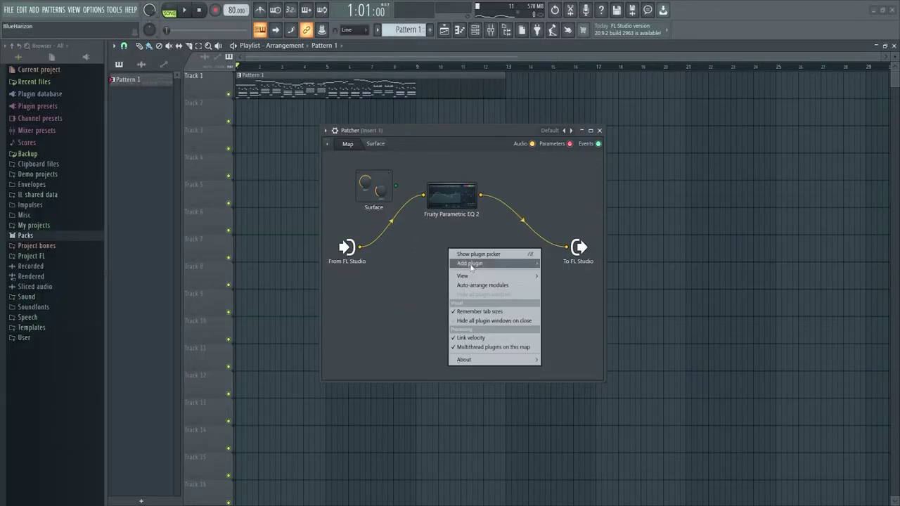
mouse_move(471, 264)
click(423, 70)
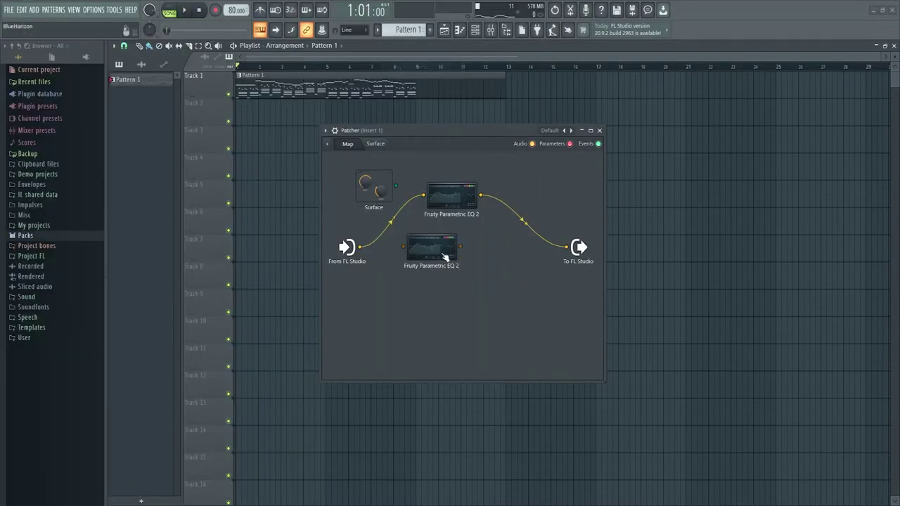
drag(478, 287, 549, 205)
drag(566, 247, 564, 270)
In the upper EQ, load the Mastering 20Hz + 18kHz cut preset and pull its high cut down into the mids.
double_click(444, 220)
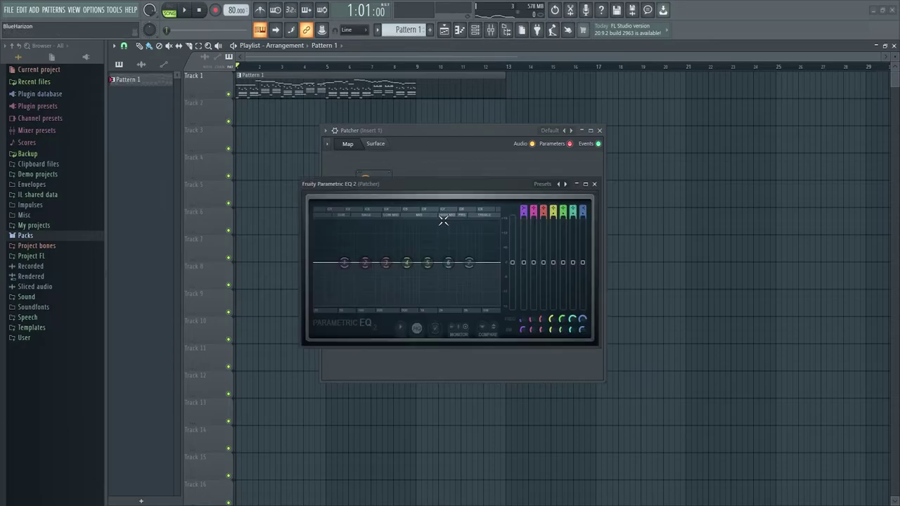
click(565, 184)
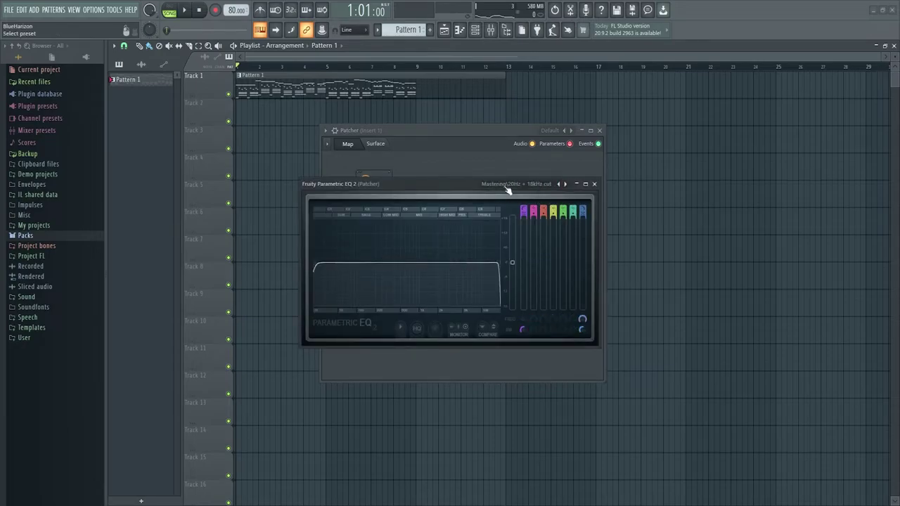
drag(503, 262, 415, 263)
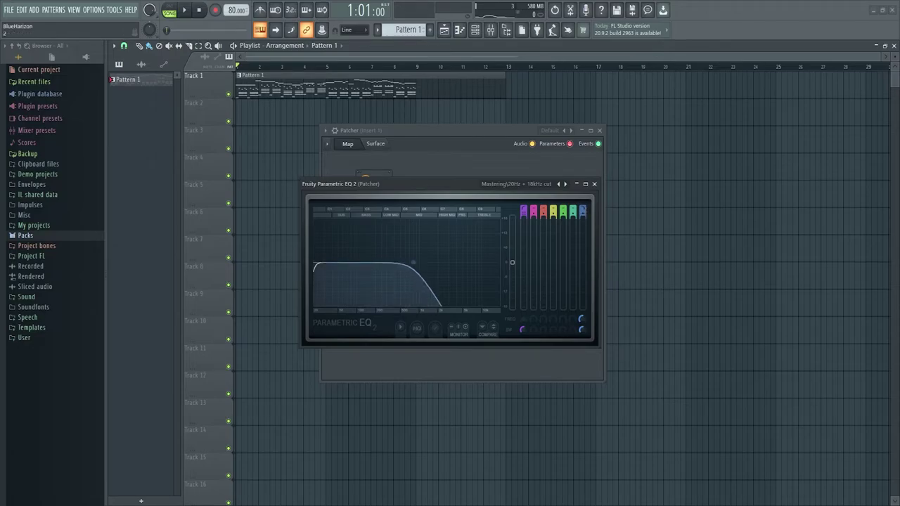
click(594, 184)
In the lower EQ, load the Mastering 20Hz + 18kHz cut preset and move its low cut up into the mids.
click(473, 287)
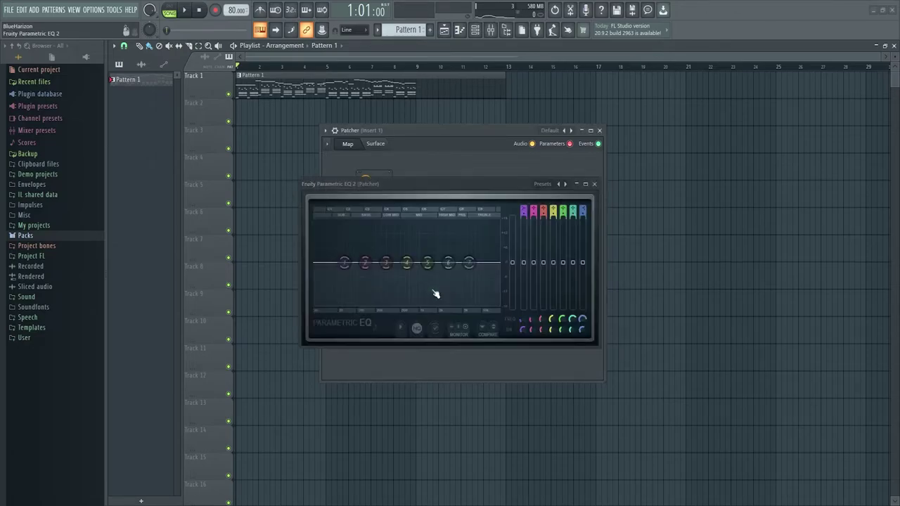
click(565, 184)
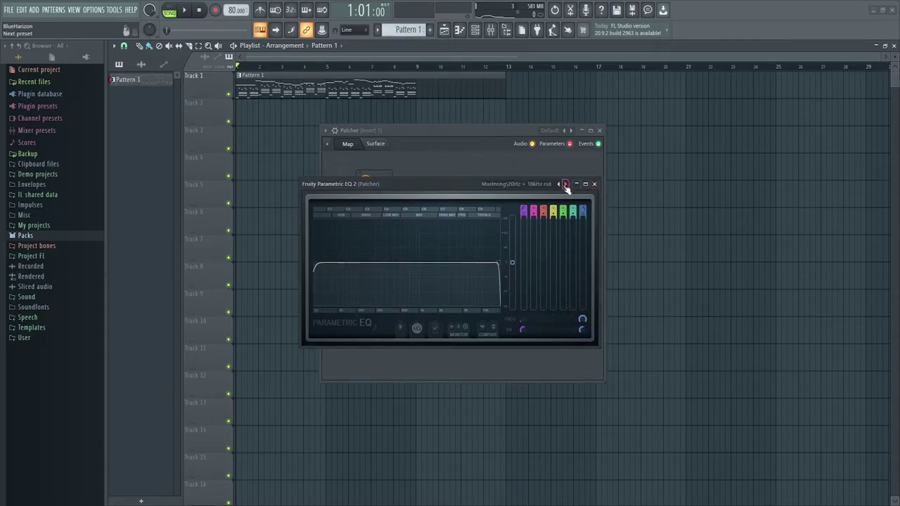
drag(317, 263, 417, 263)
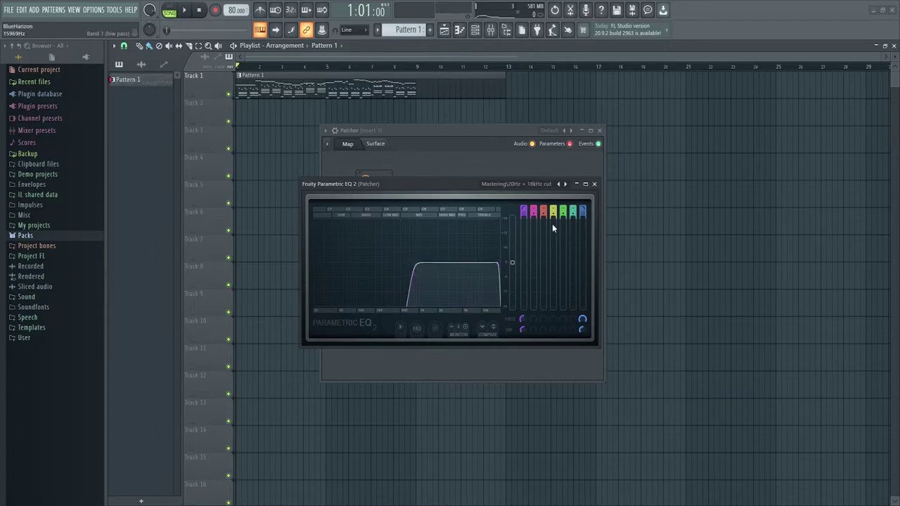
click(594, 185)
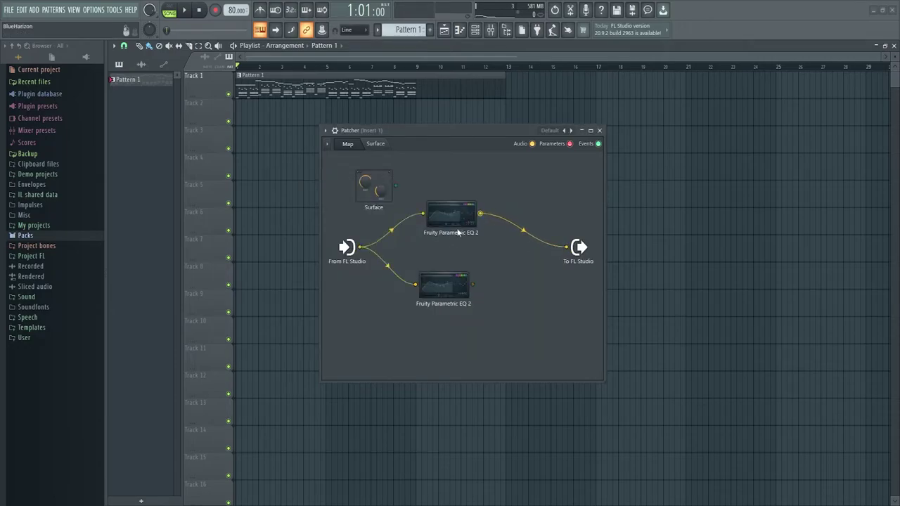
Align the upper EQ over the lower one and play the pattern through each EQ branch separately.
drag(457, 232, 449, 229)
key(space)
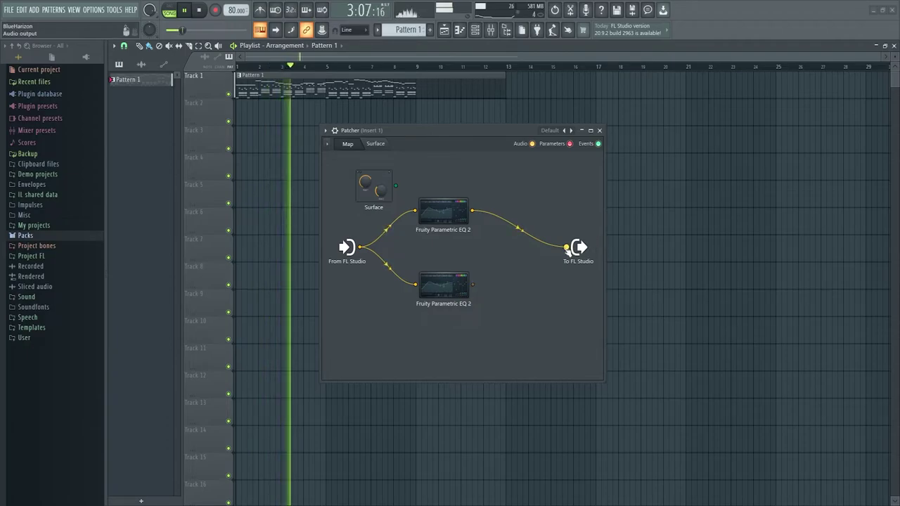
key(space)
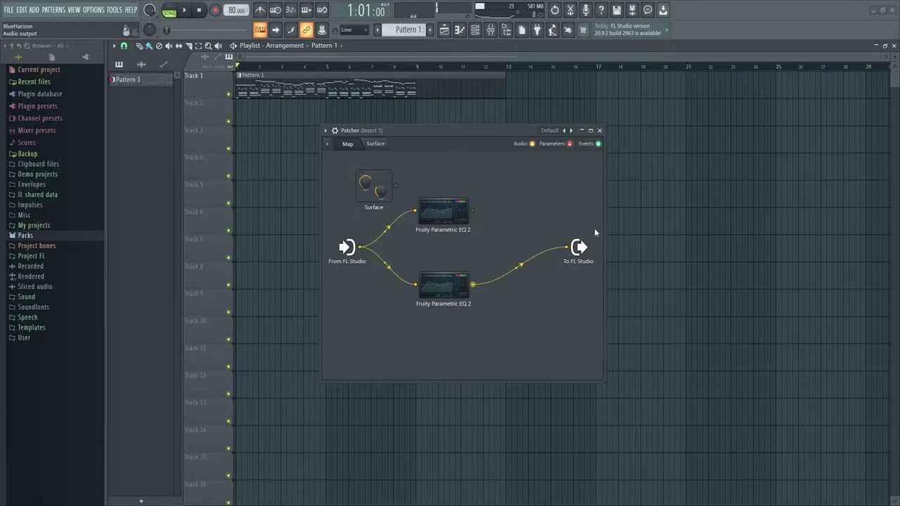
key(space)
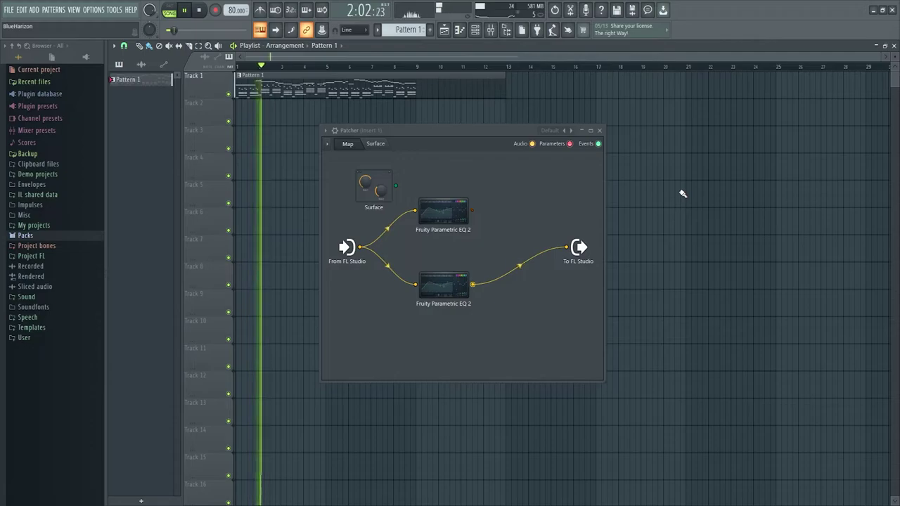
key(space)
Add FabFilter Pro-R to the map beside the lower EQ and open its settings.
right_click(520, 279)
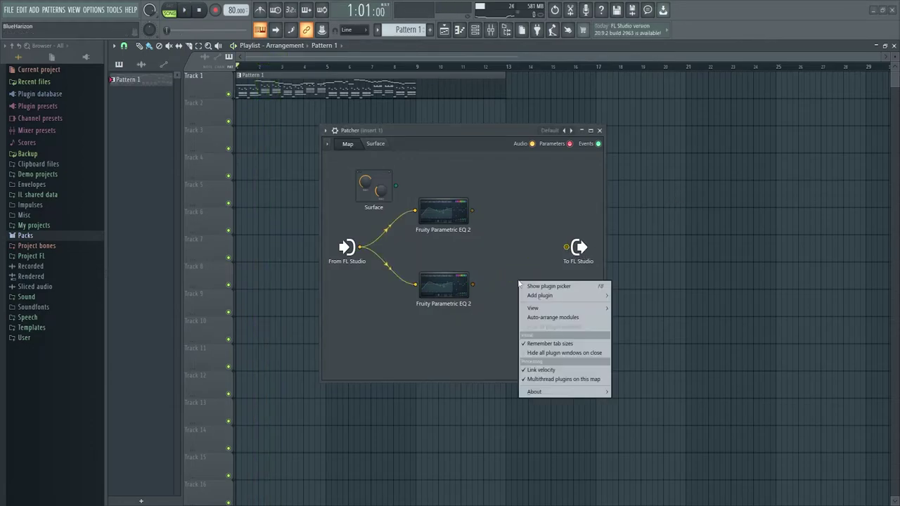
mouse_move(531, 296)
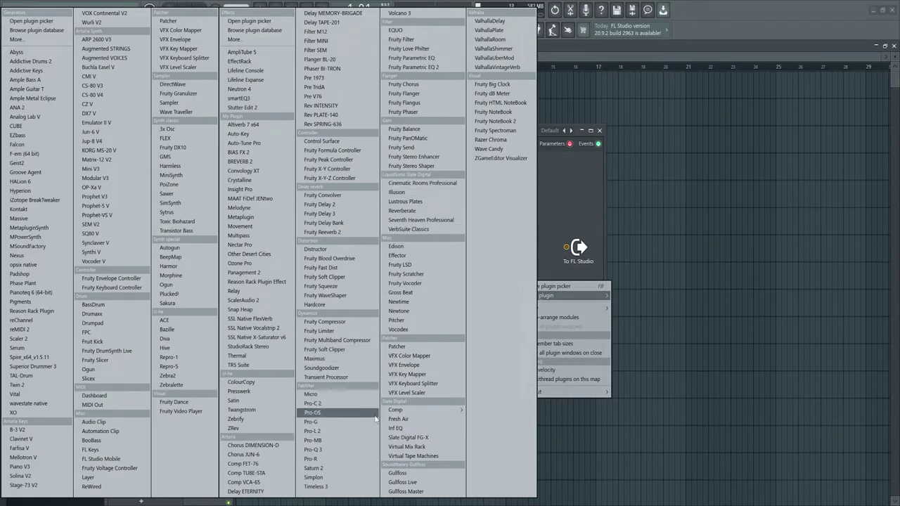
click(368, 458)
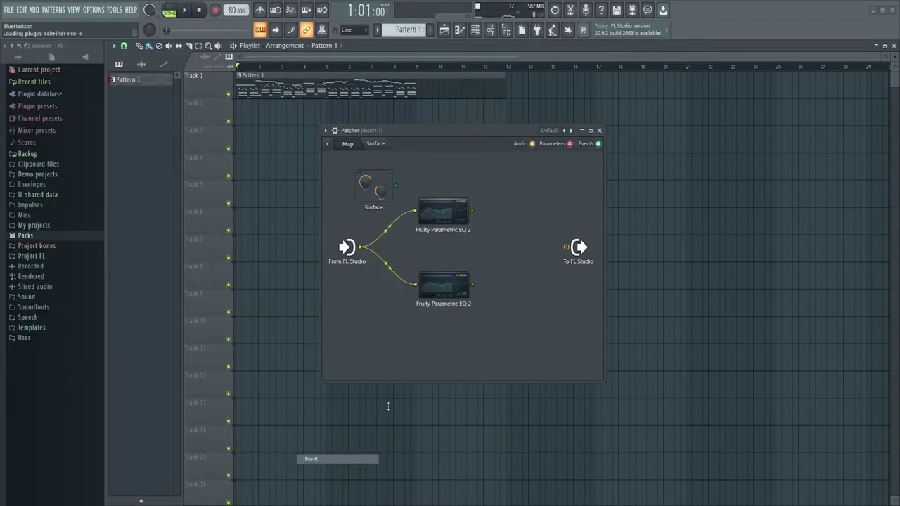
double_click(509, 282)
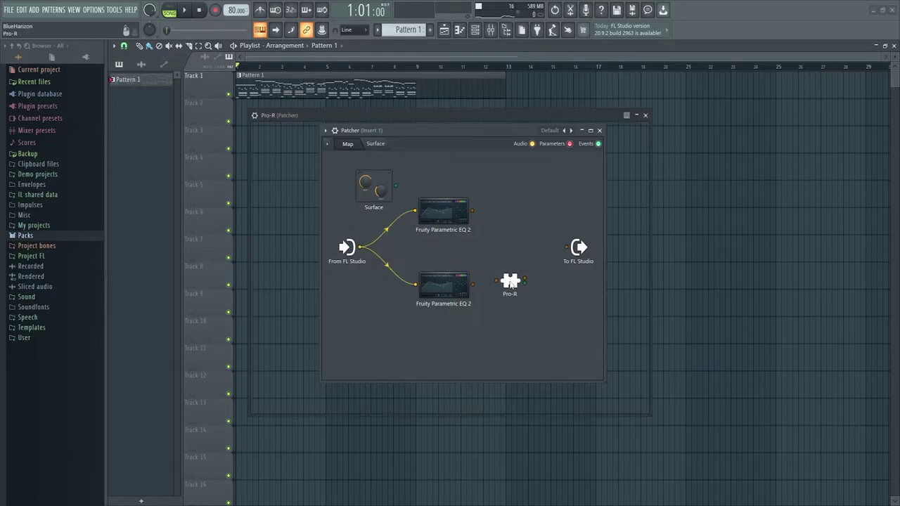
Set Pro-R's Space to 3.51 s and Mix to about 58% while playing the pattern, and close the plugin.
key(space)
drag(451, 188, 449, 173)
mouse_move(617, 148)
drag(616, 149, 597, 212)
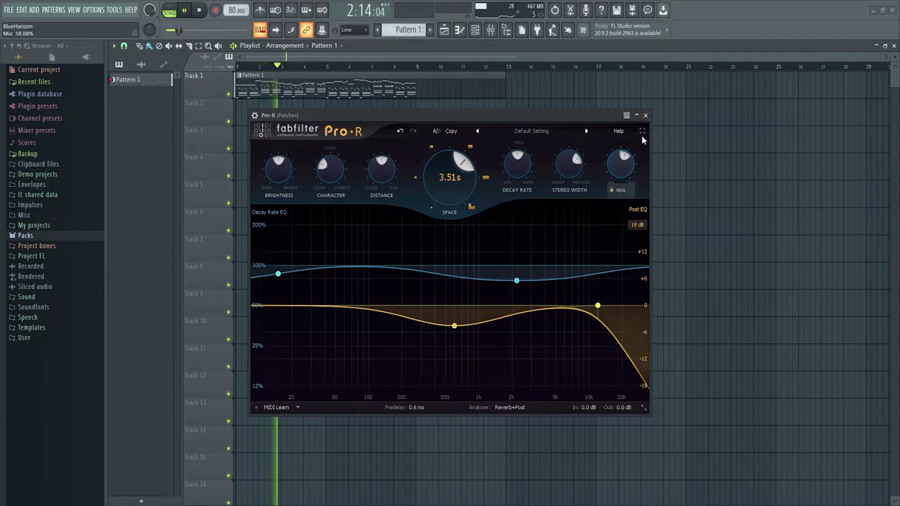
key(space)
mouse_move(606, 284)
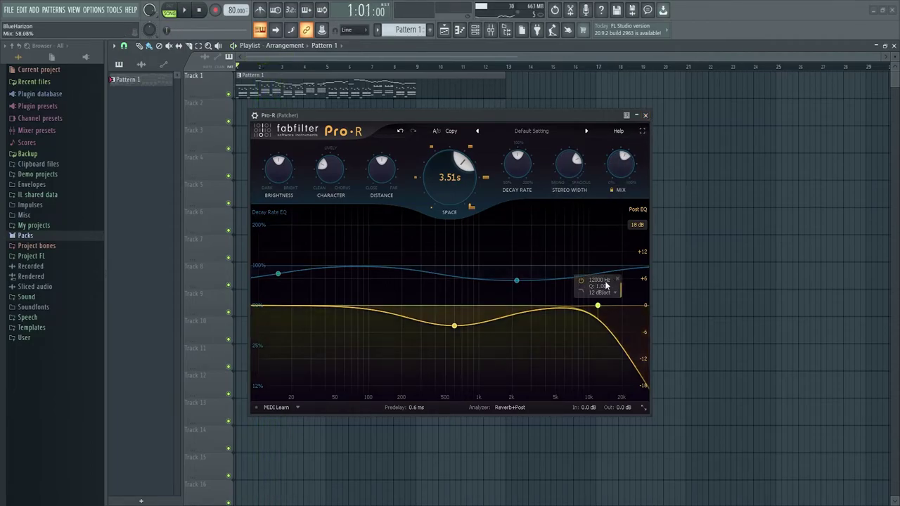
click(646, 115)
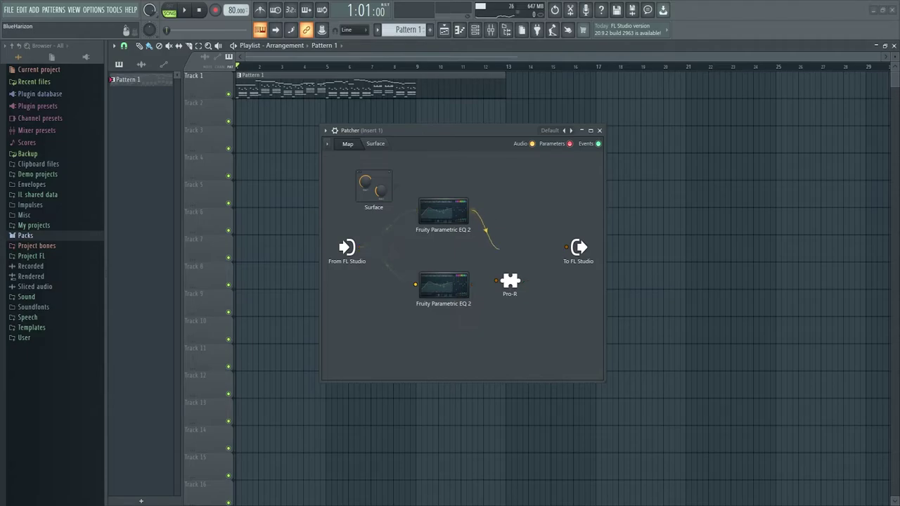
Wire the lower EQ through Pro-R to the output in parallel with the upper EQ, reposition the nodes, and play the pattern.
drag(510, 282, 515, 285)
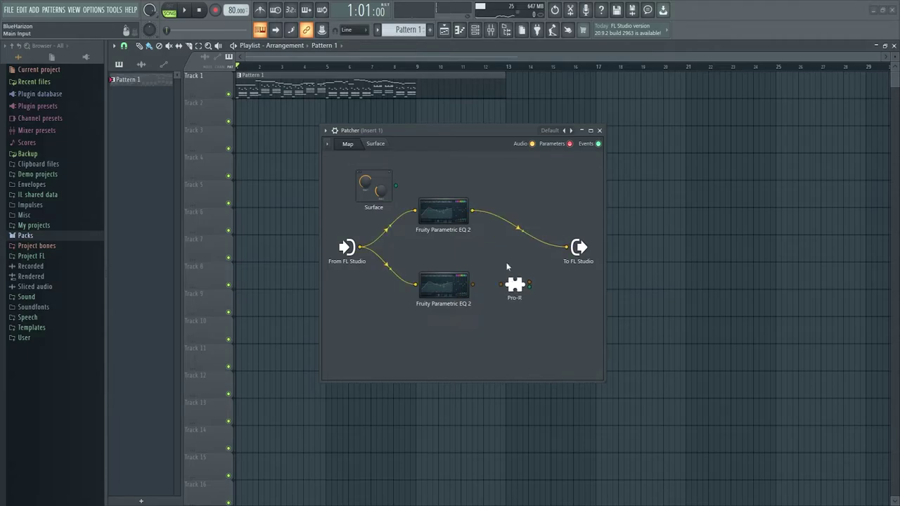
drag(582, 244, 577, 241)
mouse_move(476, 284)
mouse_down()
mouse_move(506, 284)
mouse_move(555, 261)
mouse_move(563, 243)
mouse_up()
key(space)
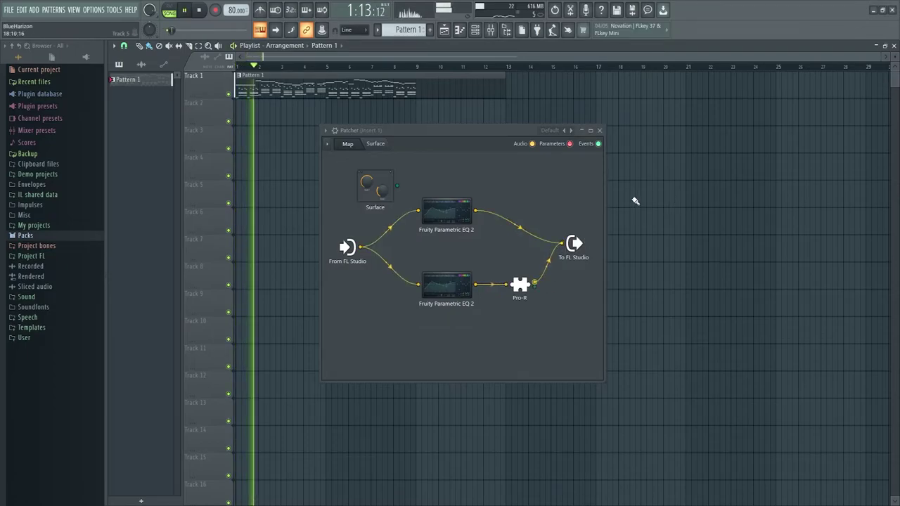
In Pro-R, move the Post EQ's high-frequency band up to the far high end while the pattern plays, and close the plugin.
double_click(520, 285)
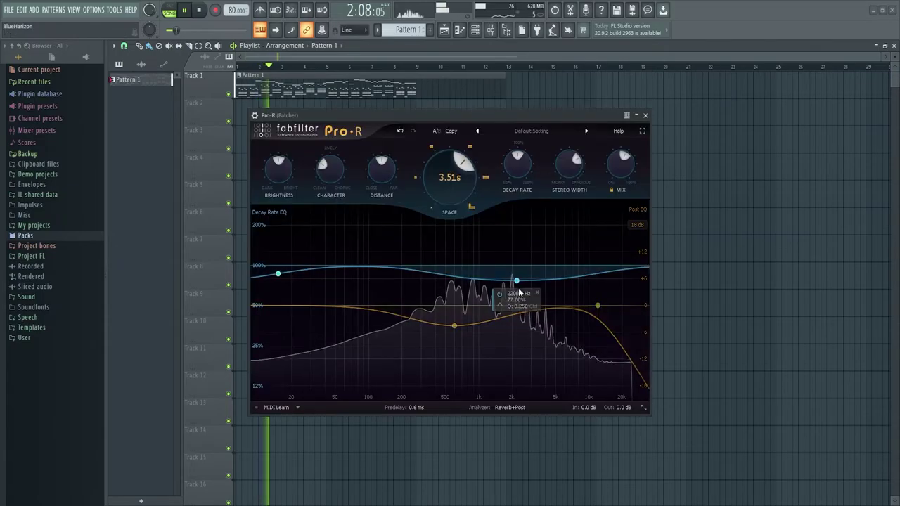
drag(598, 305, 644, 293)
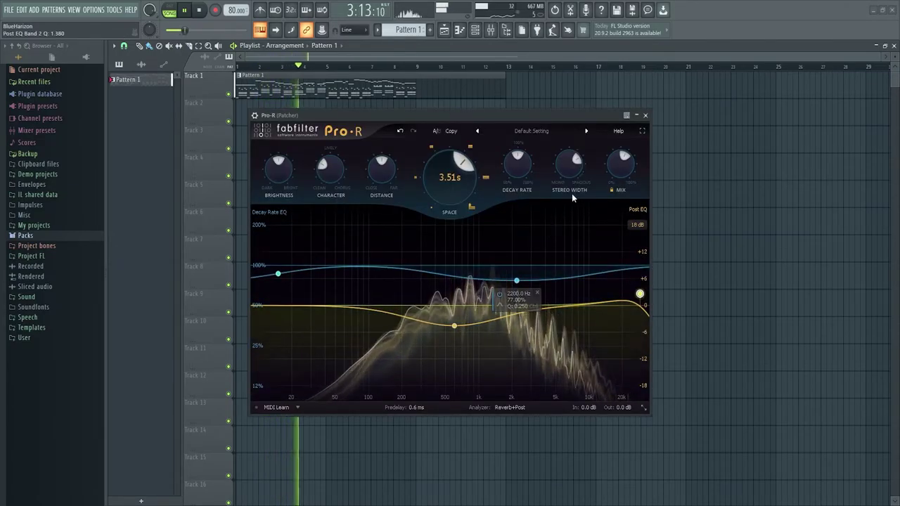
click(645, 115)
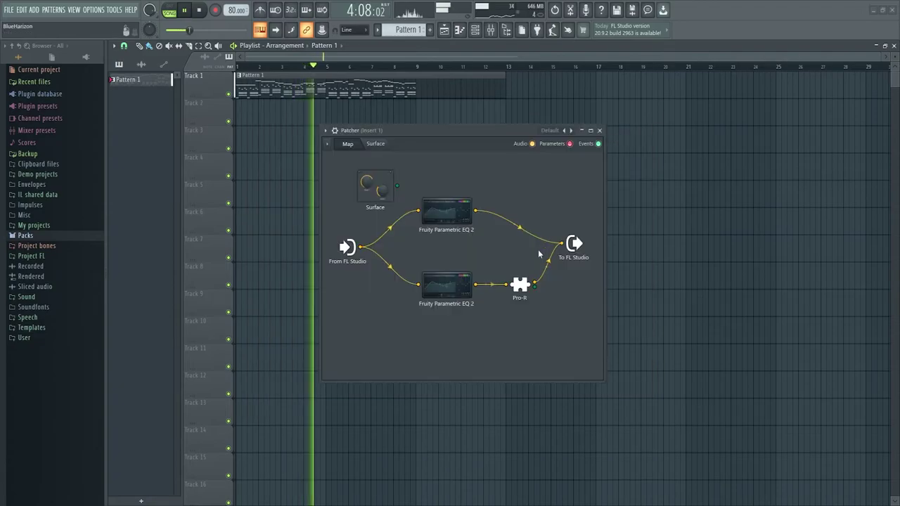
Reposition both EQs and Pro-R, check the lower EQ's curve while the pattern plays, and stop playback.
drag(522, 295, 513, 294)
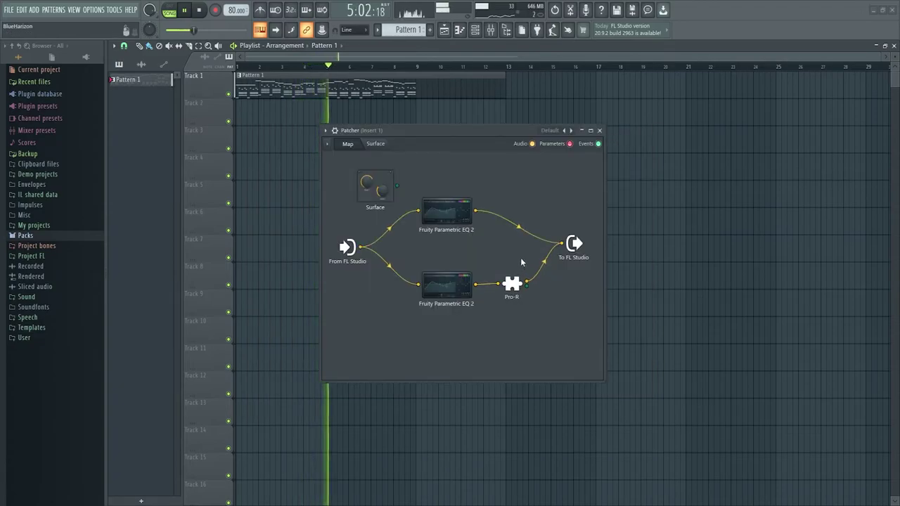
drag(454, 211, 446, 210)
drag(450, 284, 434, 284)
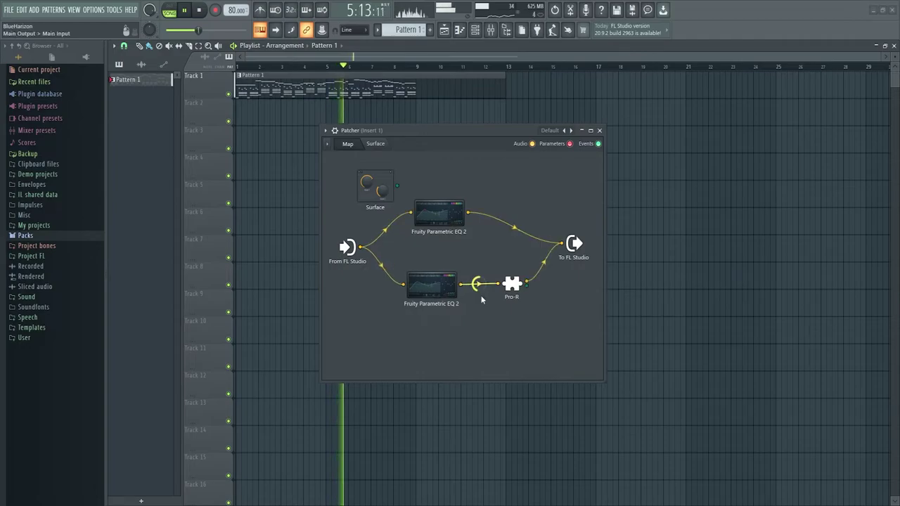
double_click(429, 285)
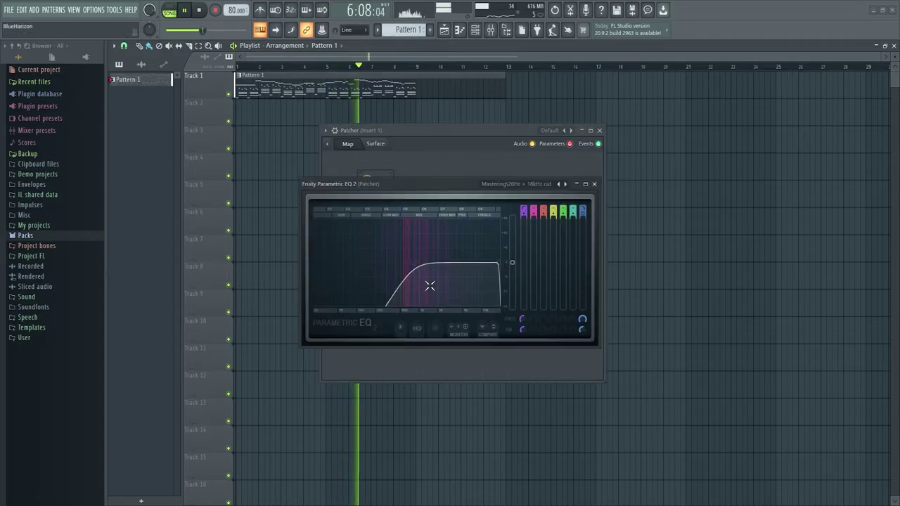
click(594, 183)
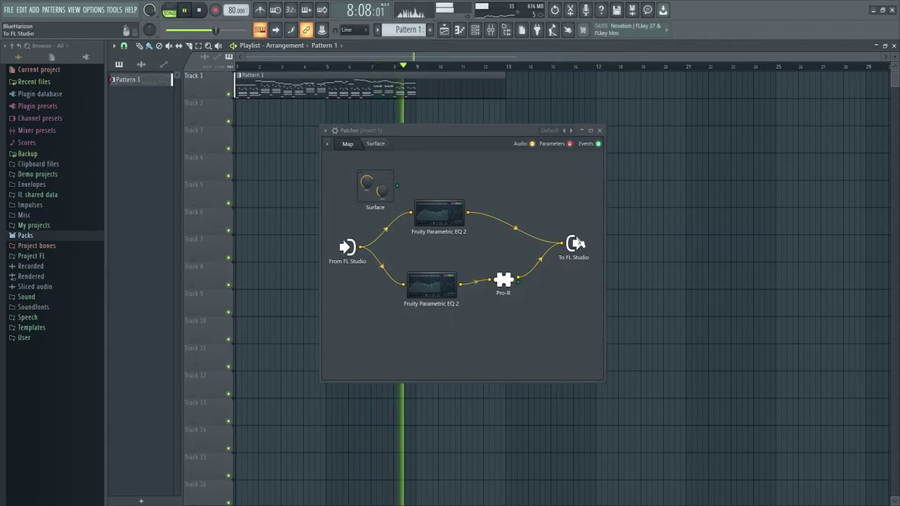
drag(504, 281, 507, 287)
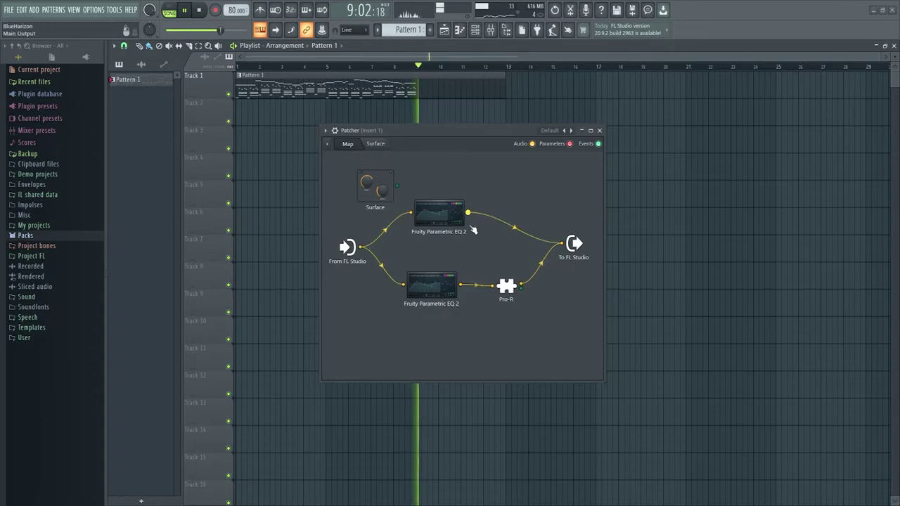
drag(466, 226, 461, 227)
key(space)
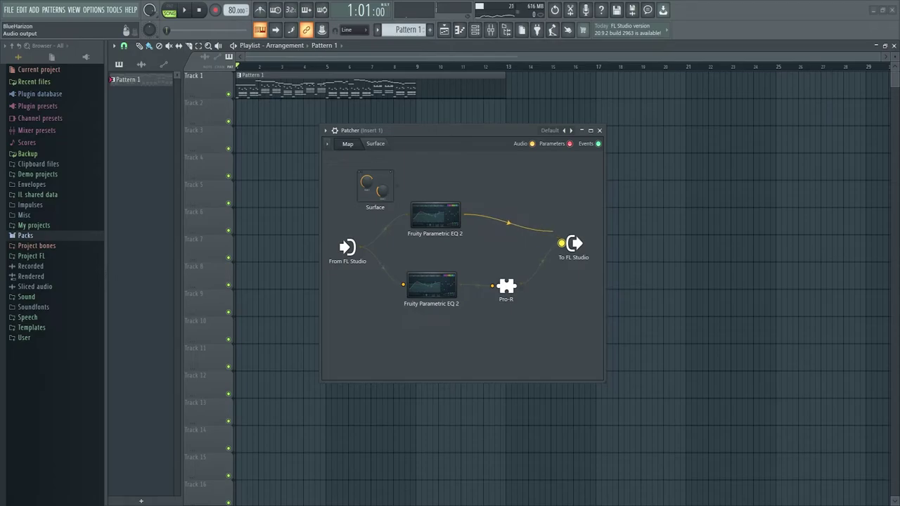
Take both EQs out of the output path, route the input directly through Pro-R to the output, and play the pattern.
drag(561, 243, 545, 214)
drag(435, 215, 428, 215)
drag(506, 286, 499, 278)
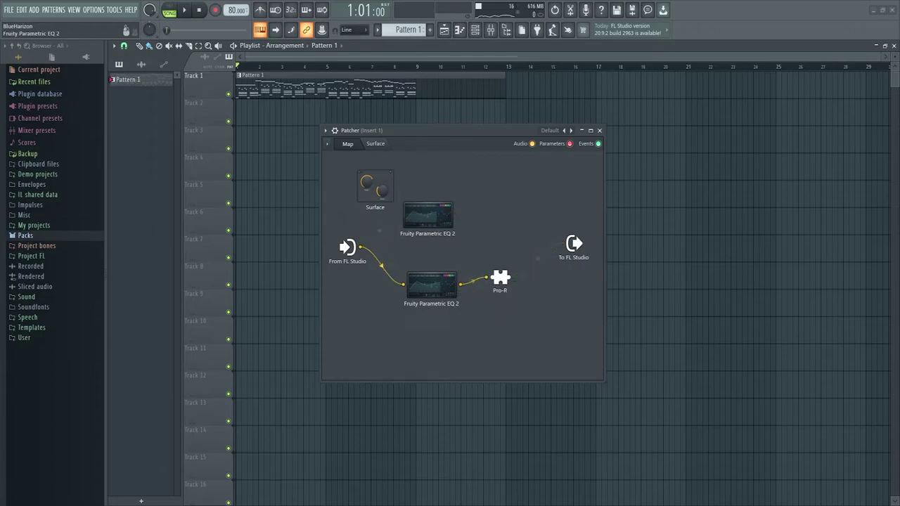
drag(431, 286, 429, 297)
drag(478, 313, 477, 313)
drag(435, 298, 404, 328)
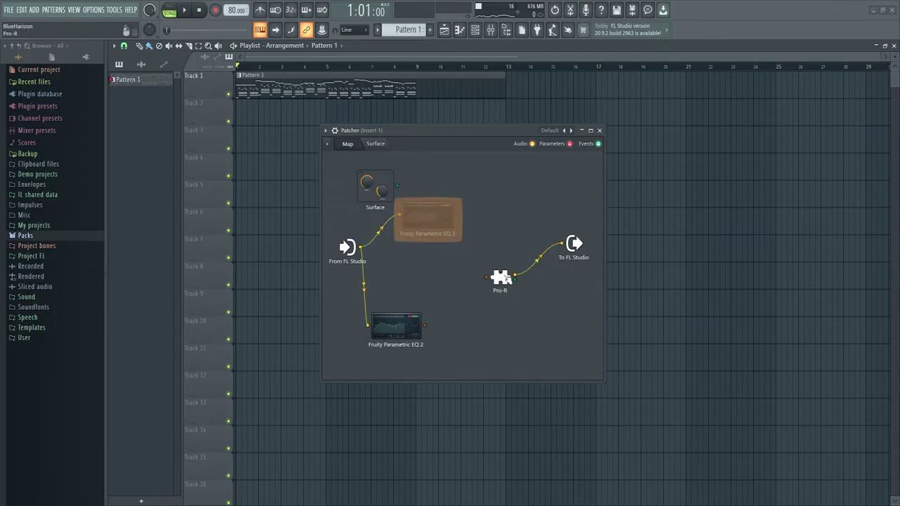
drag(506, 278, 476, 267)
drag(439, 222, 438, 204)
key(space)
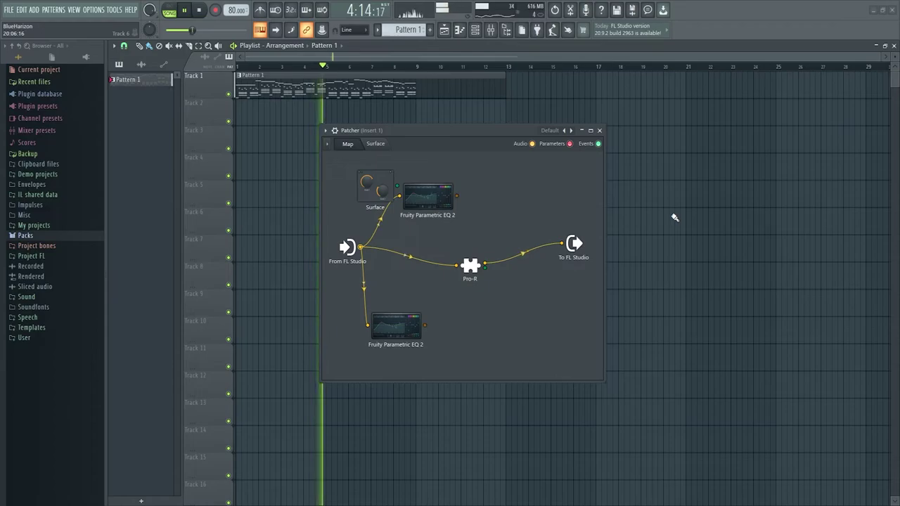
key(space)
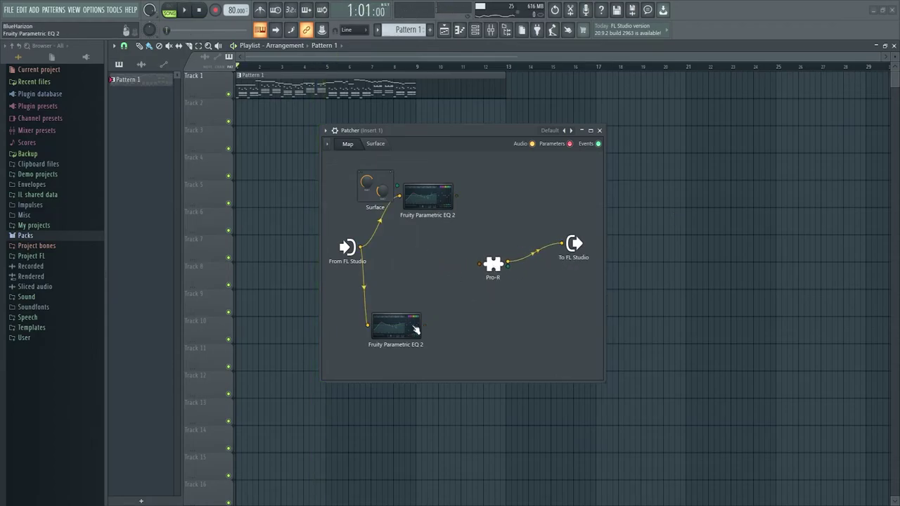
Check the lower EQ's curve, restore the parallel routing with the lower EQ feeding Pro-R, and play the pattern.
drag(416, 330, 433, 310)
click(424, 304)
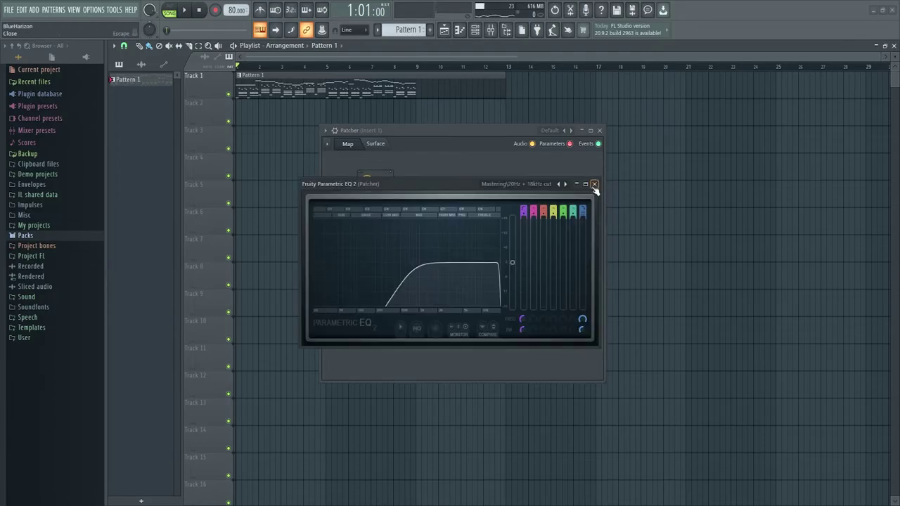
click(594, 184)
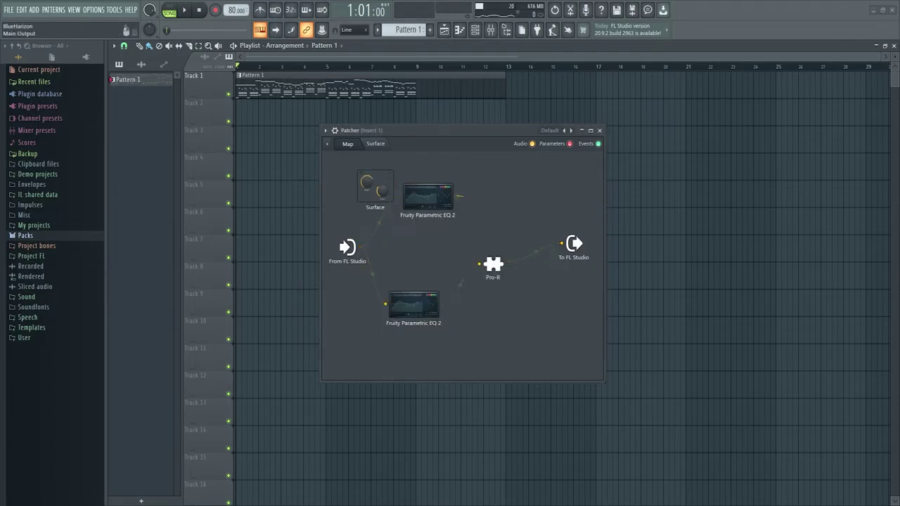
key(space)
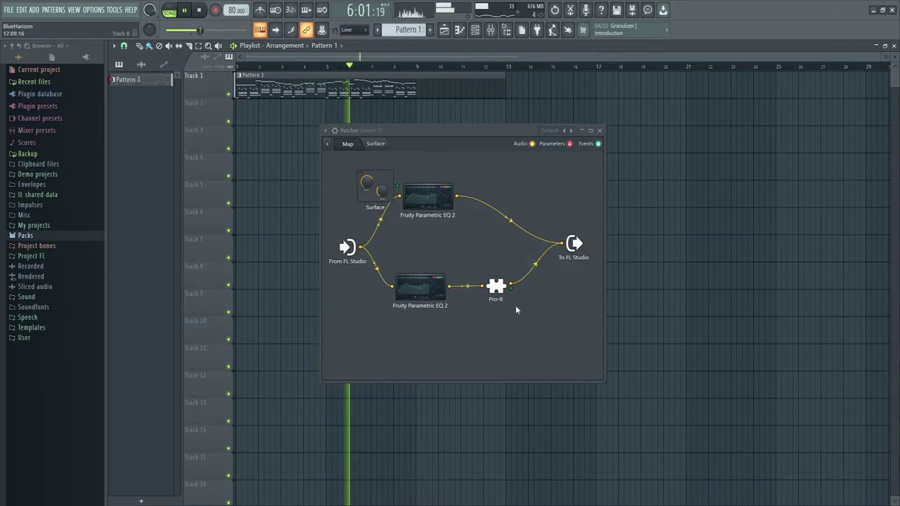
Set Pro-R's Space to 1.25 s, raise Character, set Mix to about 76%, and stop playback after closing the plugin.
click(495, 286)
drag(450, 194, 438, 225)
drag(331, 170, 338, 129)
drag(622, 169, 633, 120)
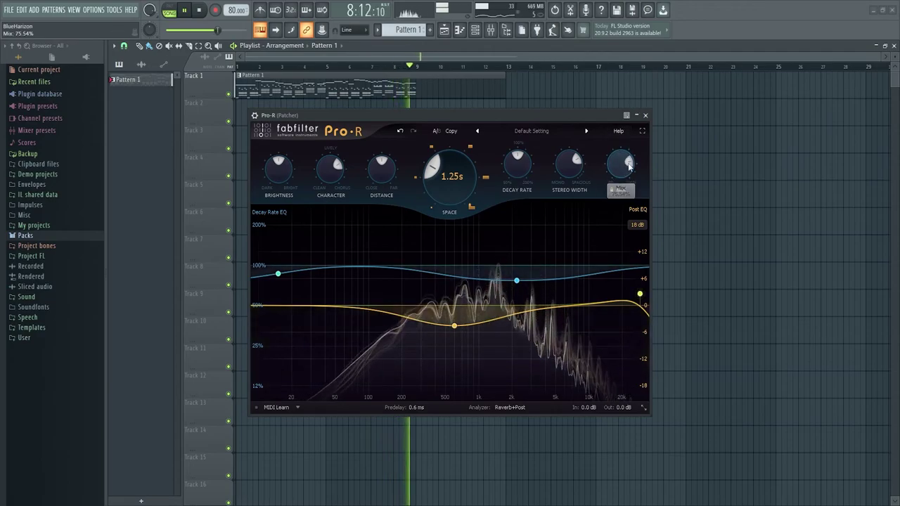
click(645, 116)
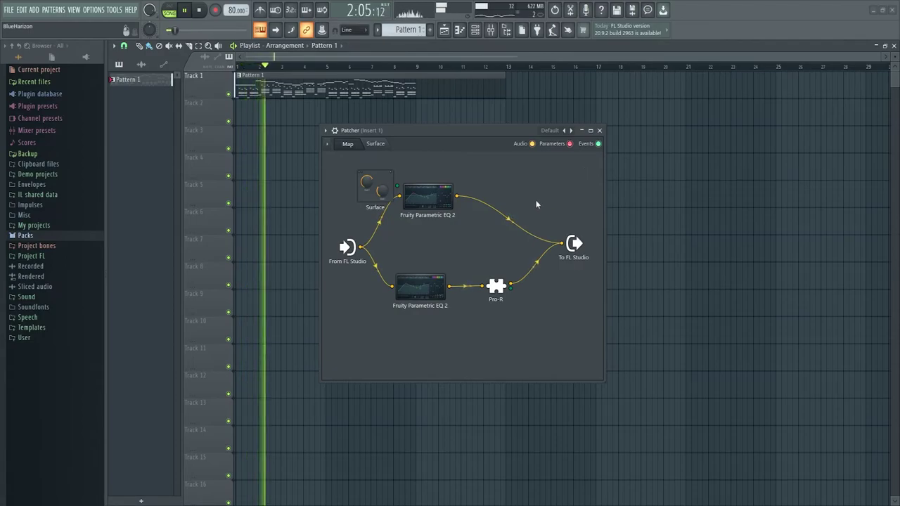
key(space)
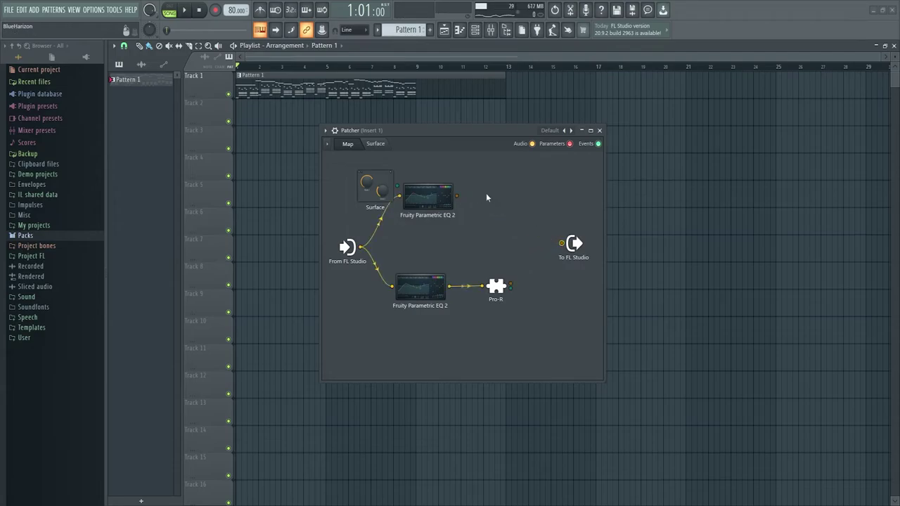
Insert Fruity Soft Clipper between the upper EQ and the output, reconnect Pro-R to the output, and play the pattern.
right_click(486, 196)
mouse_move(512, 211)
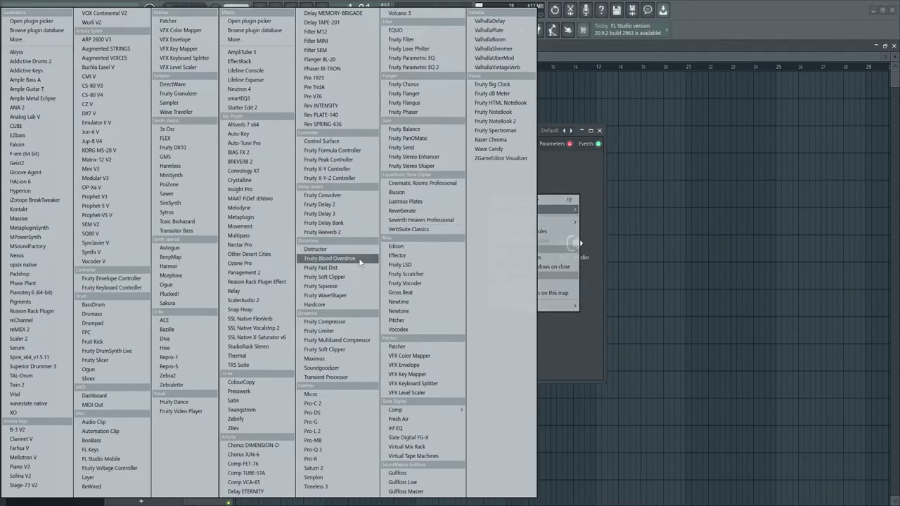
click(355, 349)
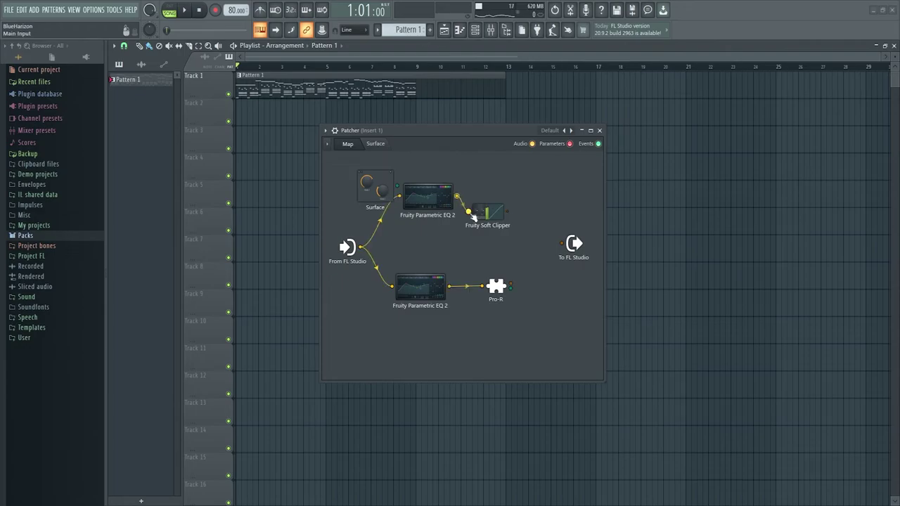
key(space)
drag(511, 285, 560, 243)
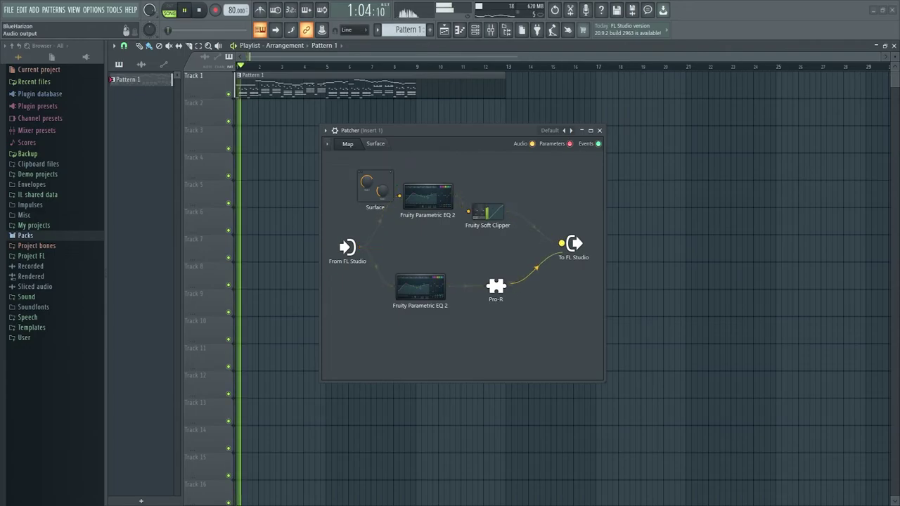
Lower the threshold of Fruity Soft Clipper while the pattern plays, and close the plugin.
click(487, 213)
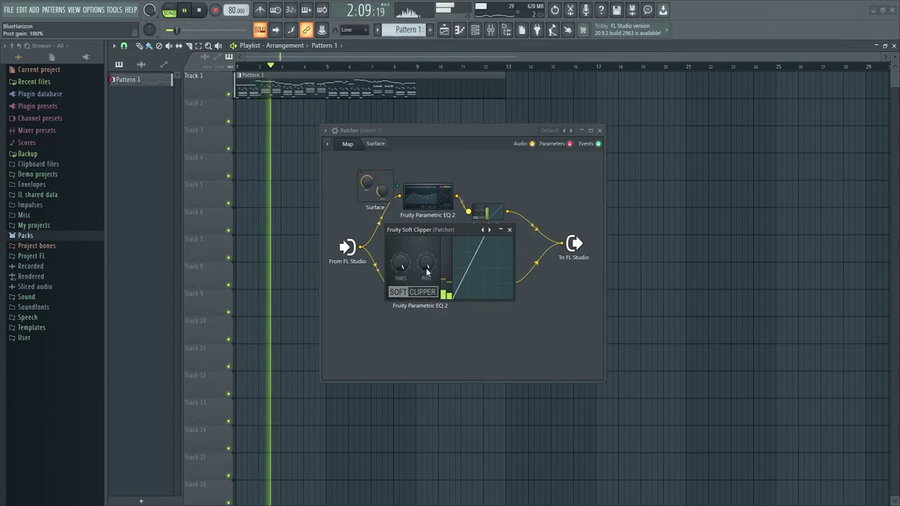
drag(401, 263, 401, 327)
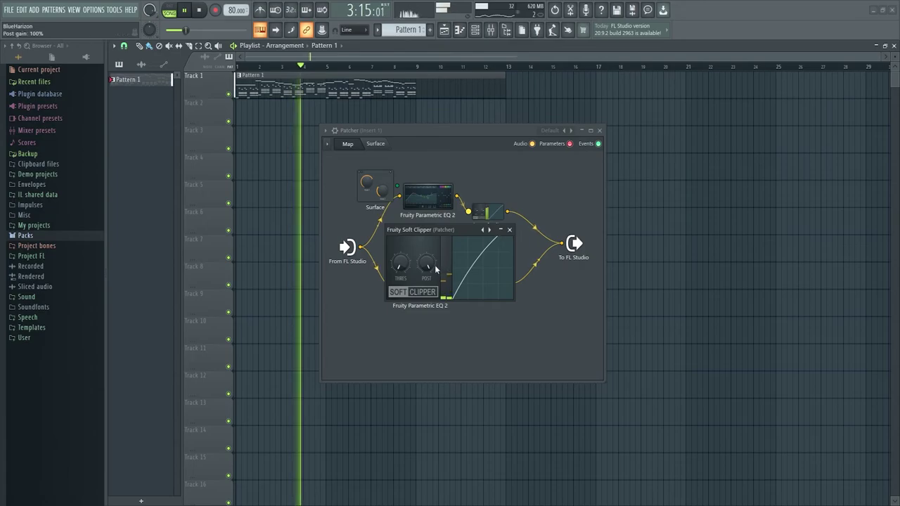
click(511, 230)
Align the soft clipper with the upper EQ, move the lower EQ and Pro-R closer to the input, and stop playback.
mouse_move(489, 213)
mouse_down()
mouse_move(491, 205)
mouse_move(443, 209)
mouse_move(481, 207)
mouse_up()
drag(536, 220, 535, 213)
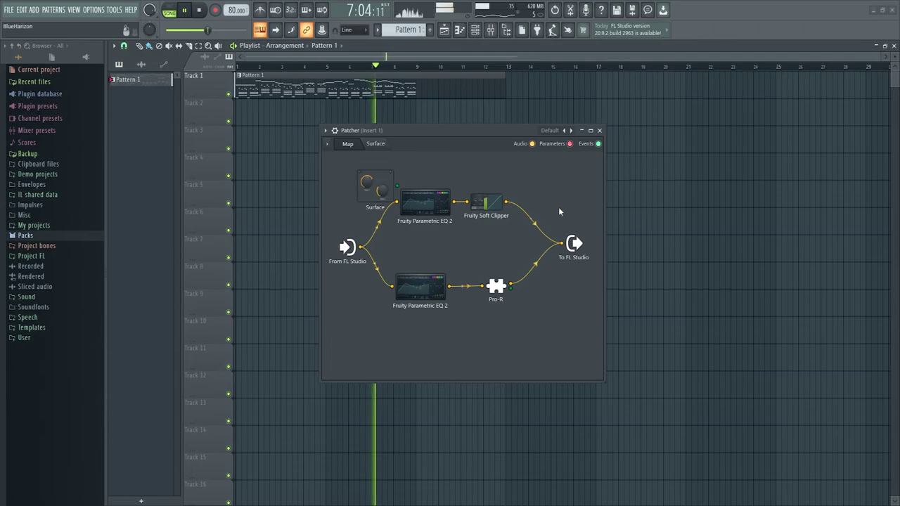
drag(501, 289, 420, 285)
drag(476, 287, 469, 281)
key(space)
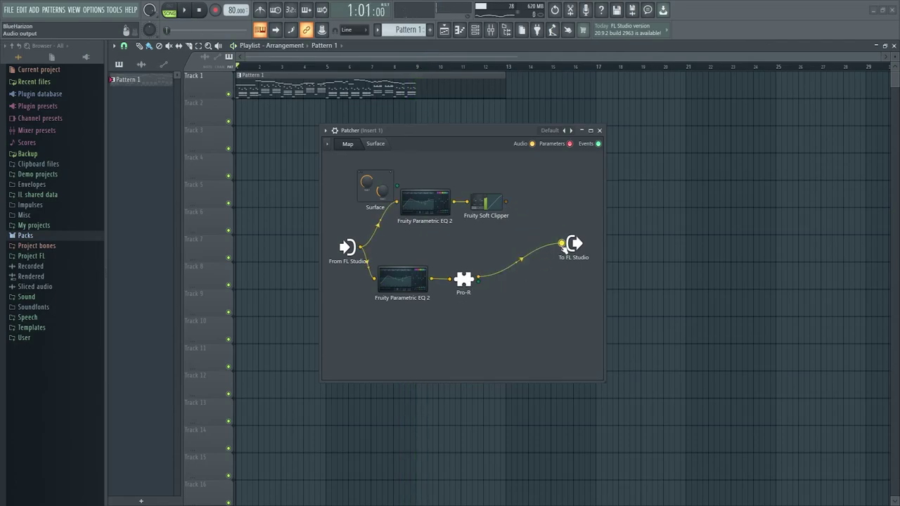
Add a second Pro-R to the map between the first one and the output.
right_click(496, 253)
mouse_move(536, 269)
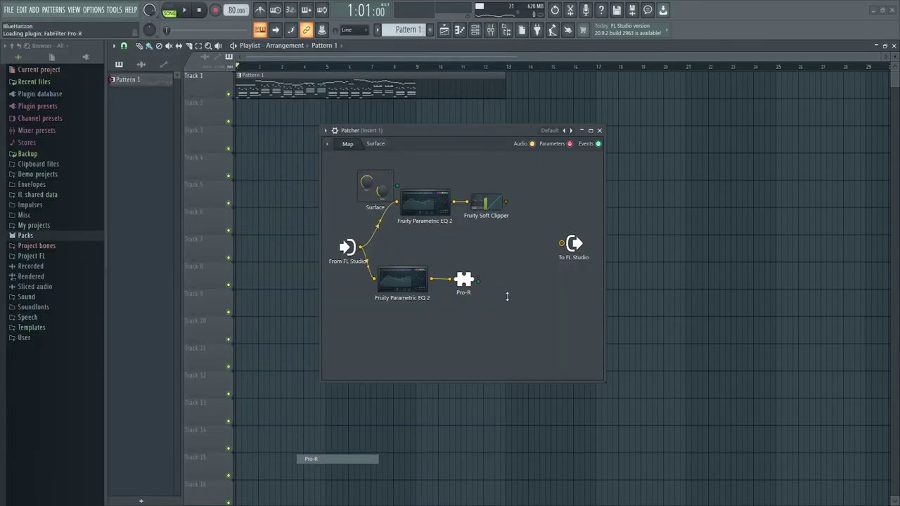
click(365, 459)
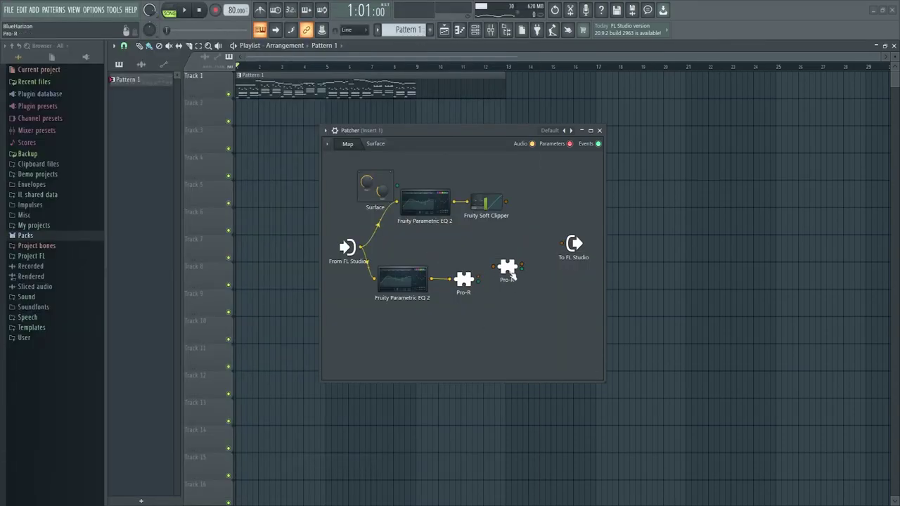
Load the Medium preset Bright Large Room in the second Pro-R, set its Mix to about 48%, and close it.
double_click(508, 271)
click(555, 131)
mouse_move(547, 166)
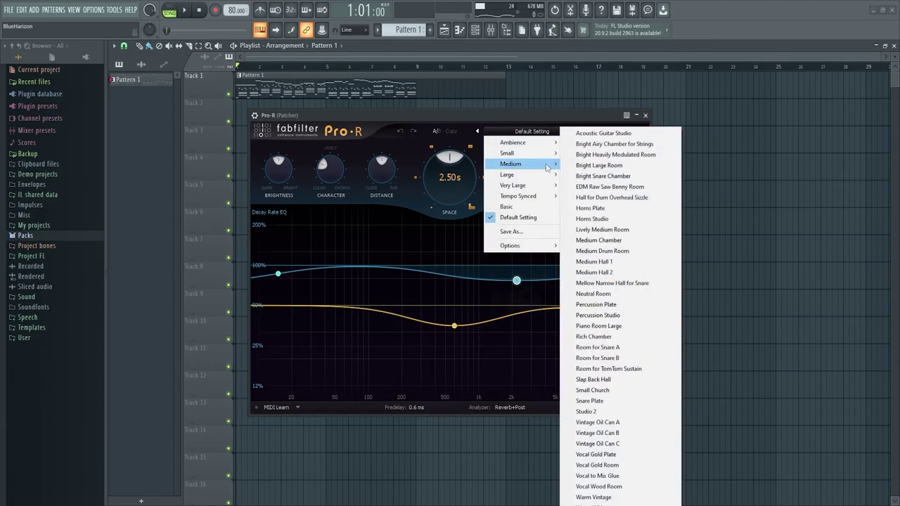
click(575, 166)
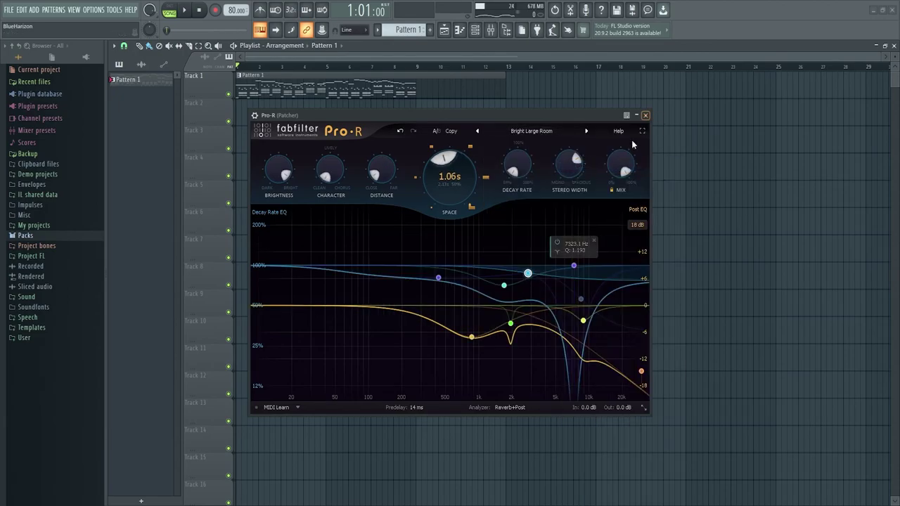
drag(611, 216, 610, 194)
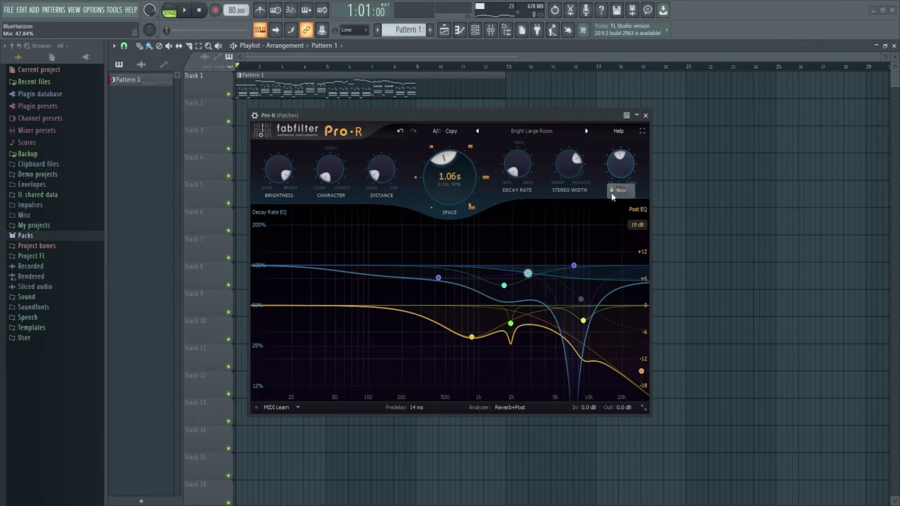
click(645, 115)
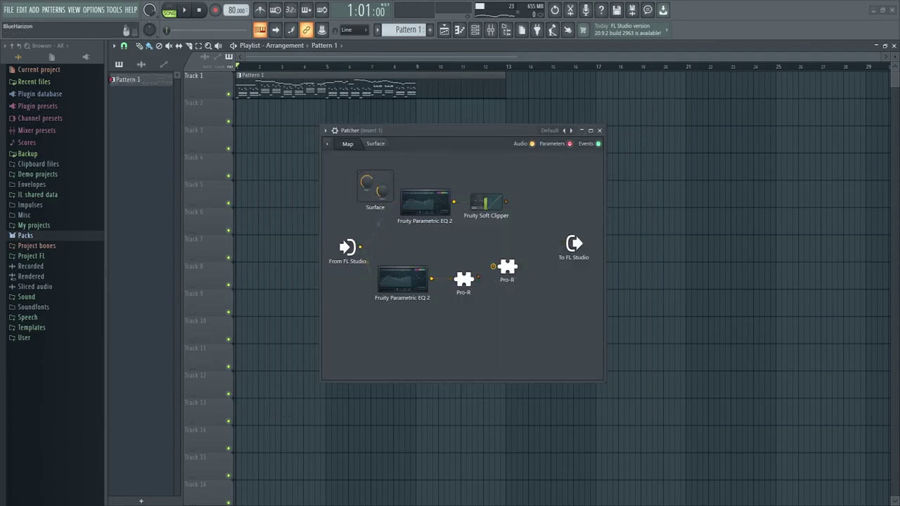
Chain the second Pro-R after the first, reconnect both branches to the output, and play the pattern.
key(space)
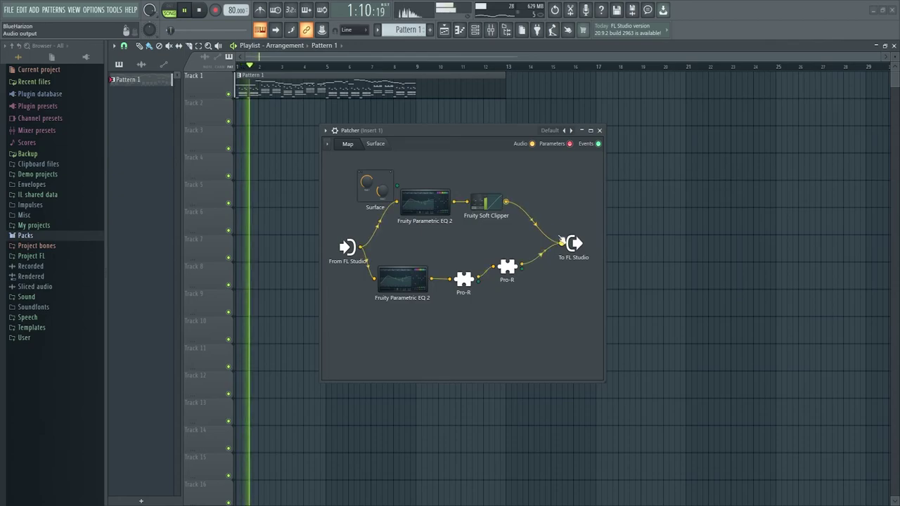
mouse_move(468, 283)
mouse_down()
mouse_move(471, 270)
mouse_move(513, 271)
mouse_move(469, 274)
mouse_up()
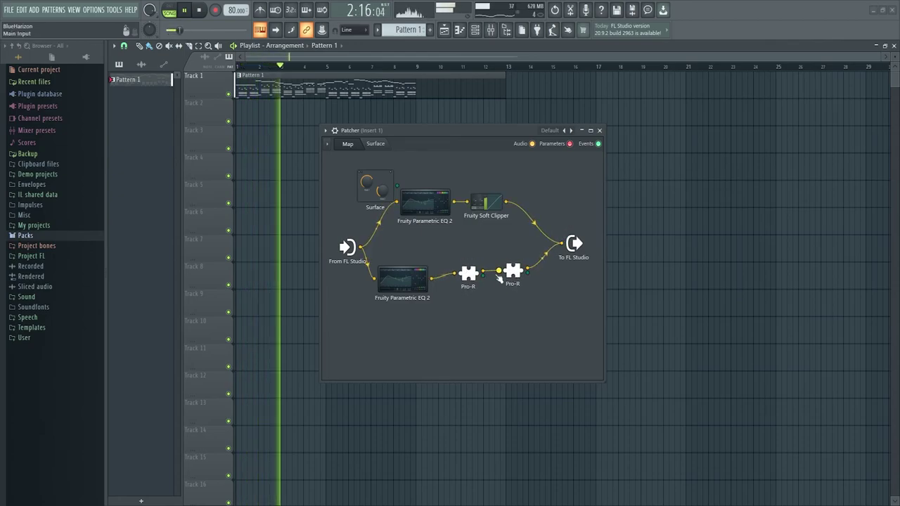
Set the first Pro-R's Space to about 2.37 s during playback, and move the upper EQ closer to the lower one.
double_click(513, 271)
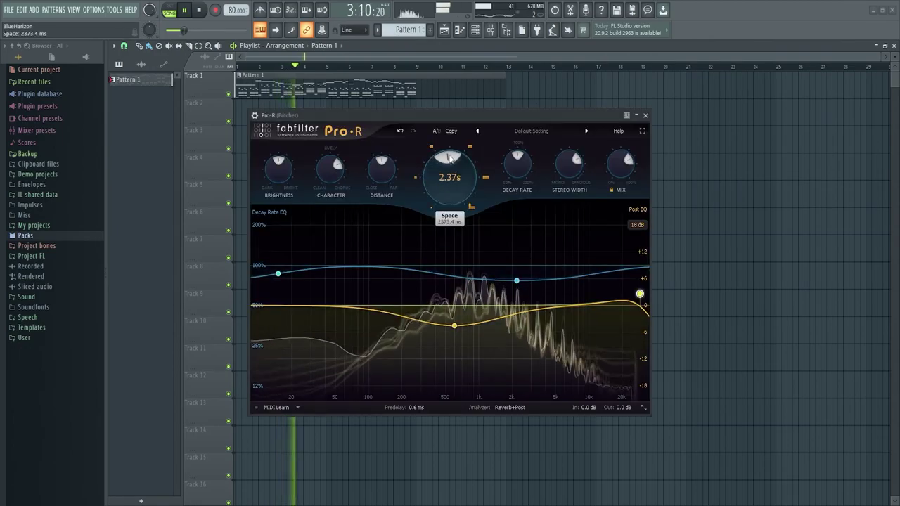
click(644, 115)
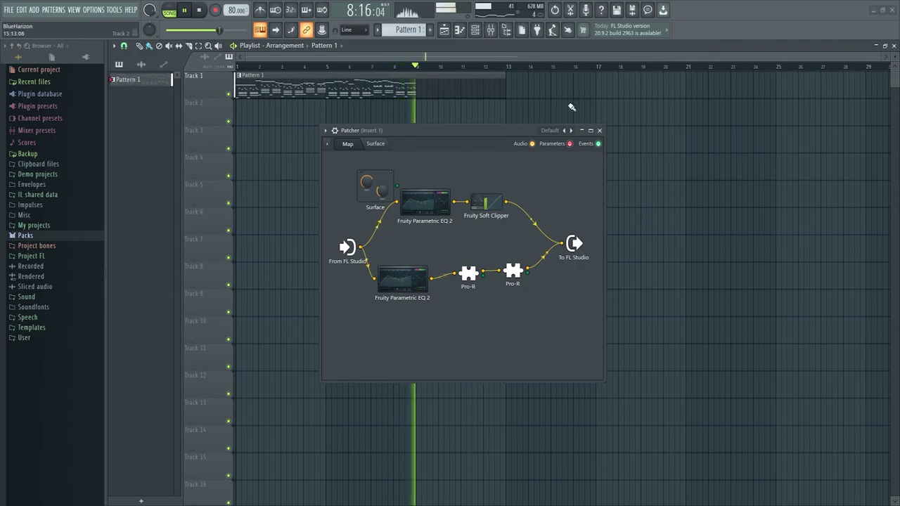
key(space)
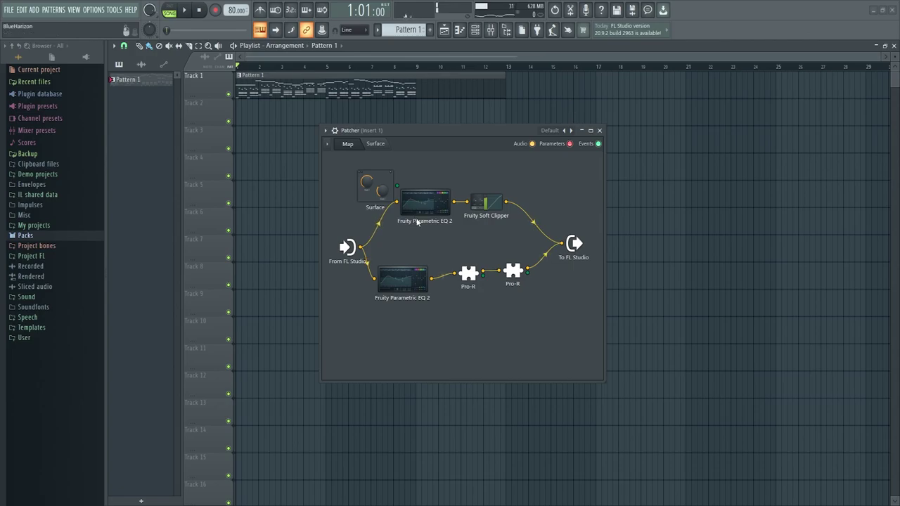
drag(449, 214, 437, 235)
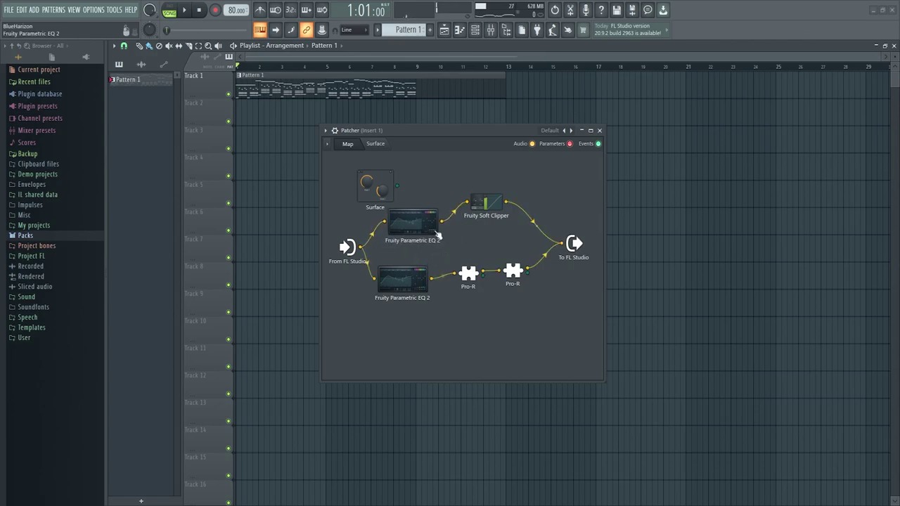